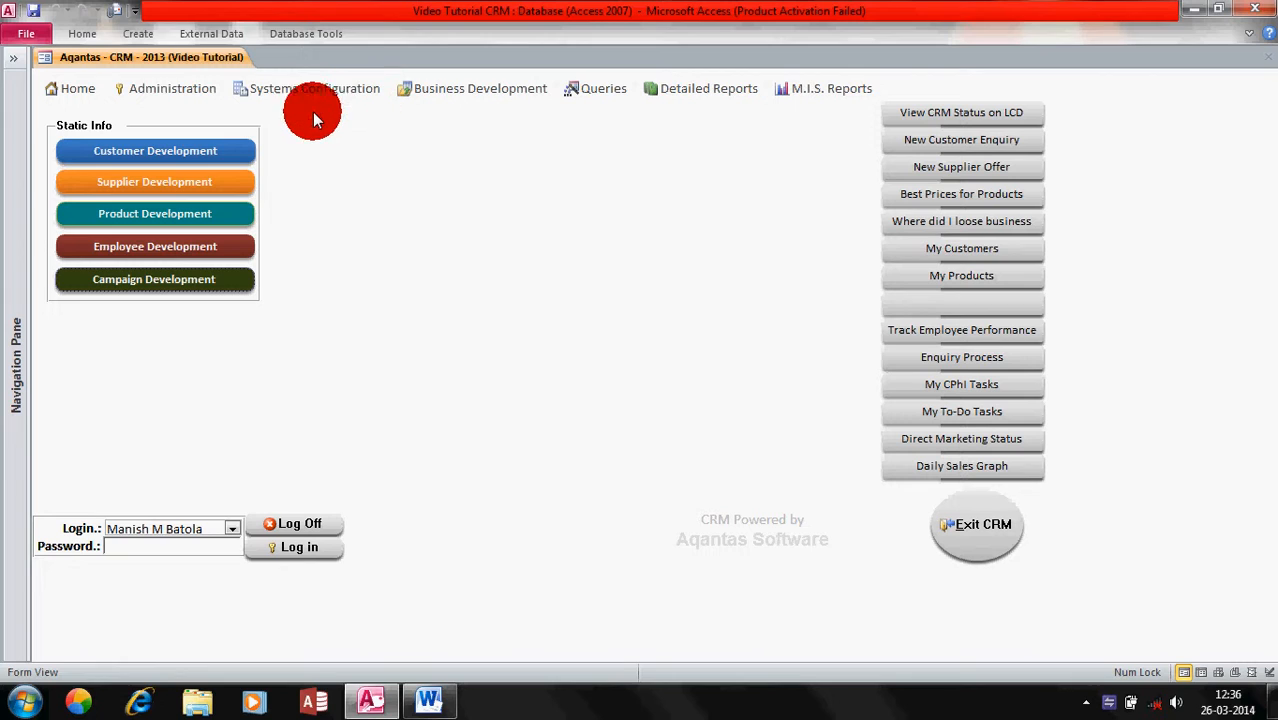
# Step: Open the employee development form and go to the e-mail field of the first employee's personal record
pyautogui.click(236, 248)
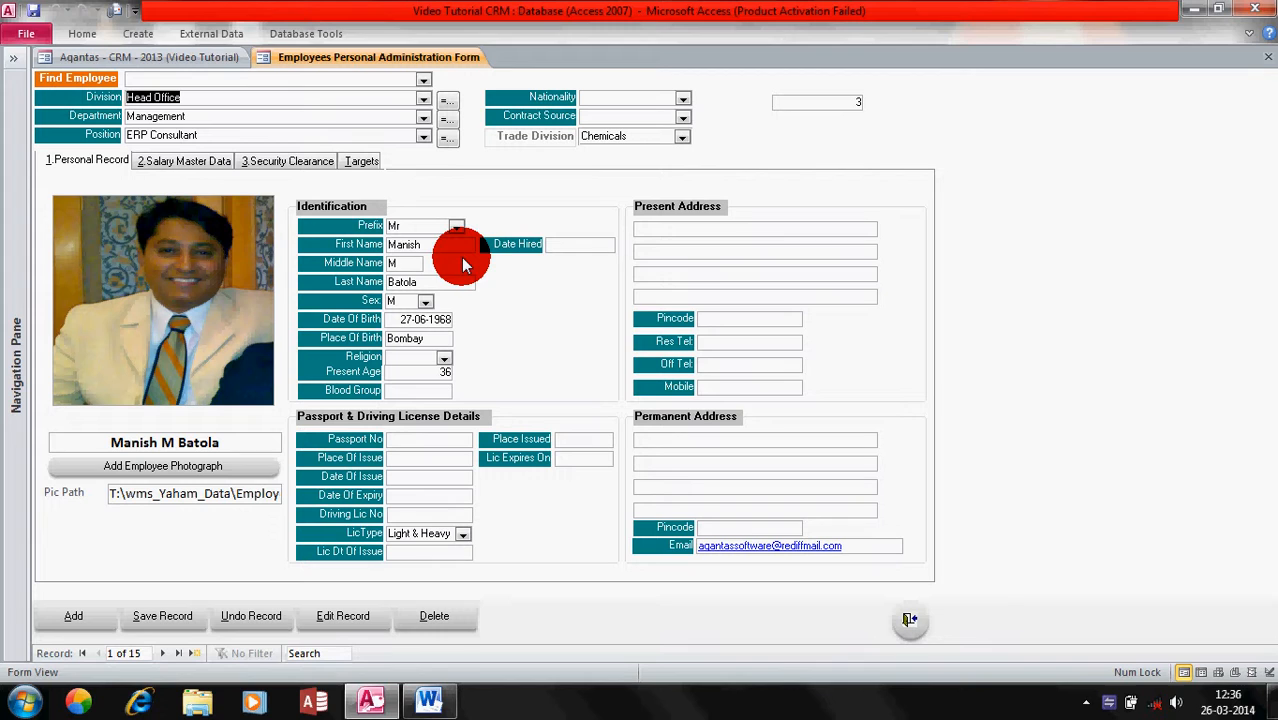
pyautogui.click(214, 57)
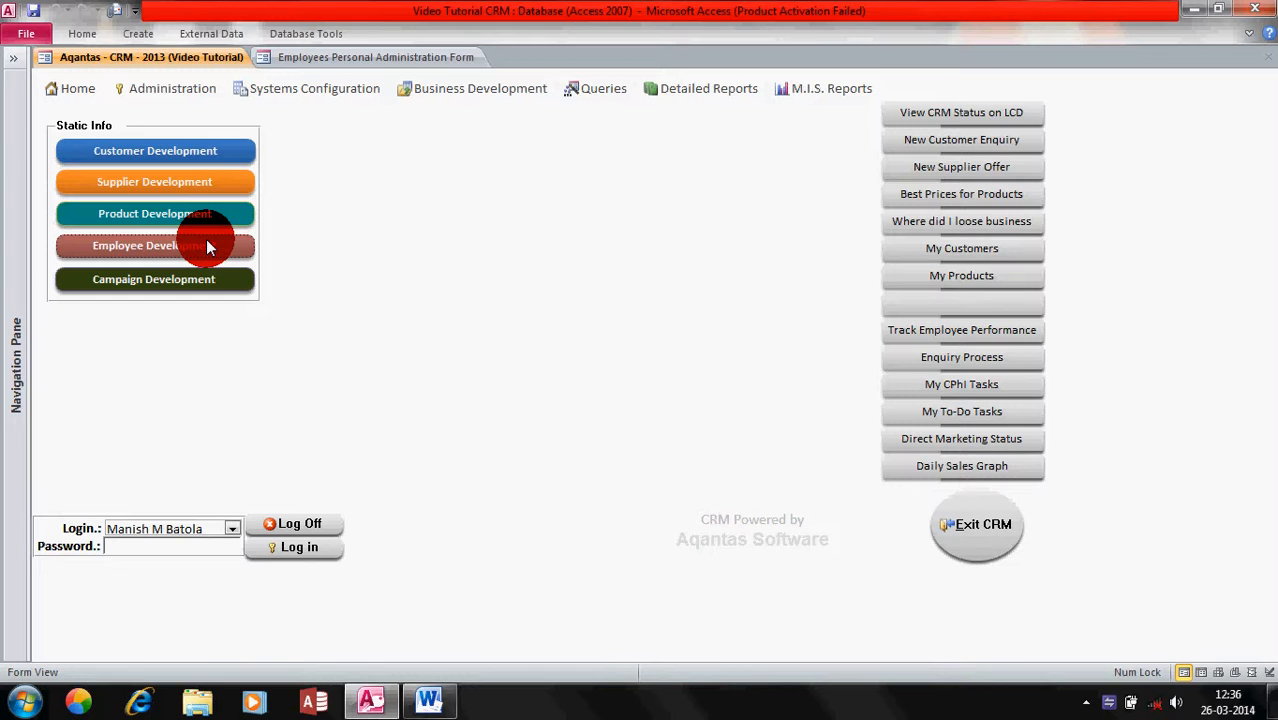
pyautogui.click(319, 60)
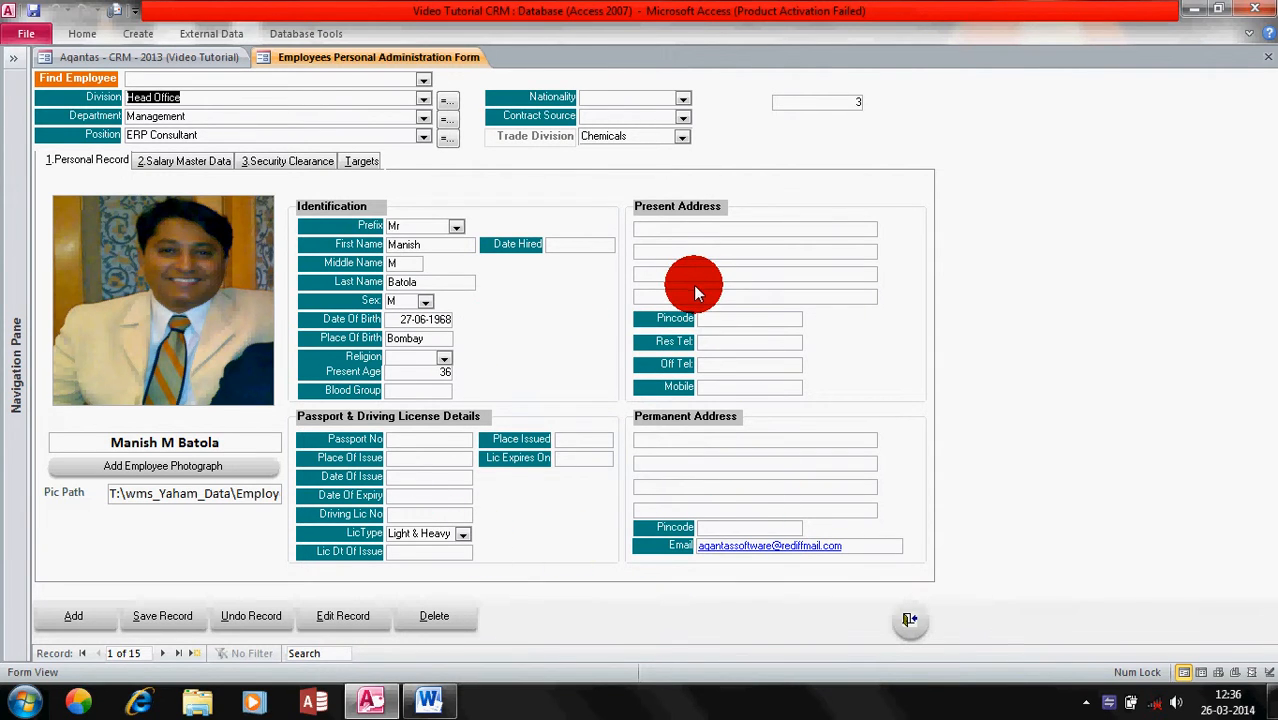
pyautogui.moveTo(862, 546); pyautogui.dragTo(676, 543)
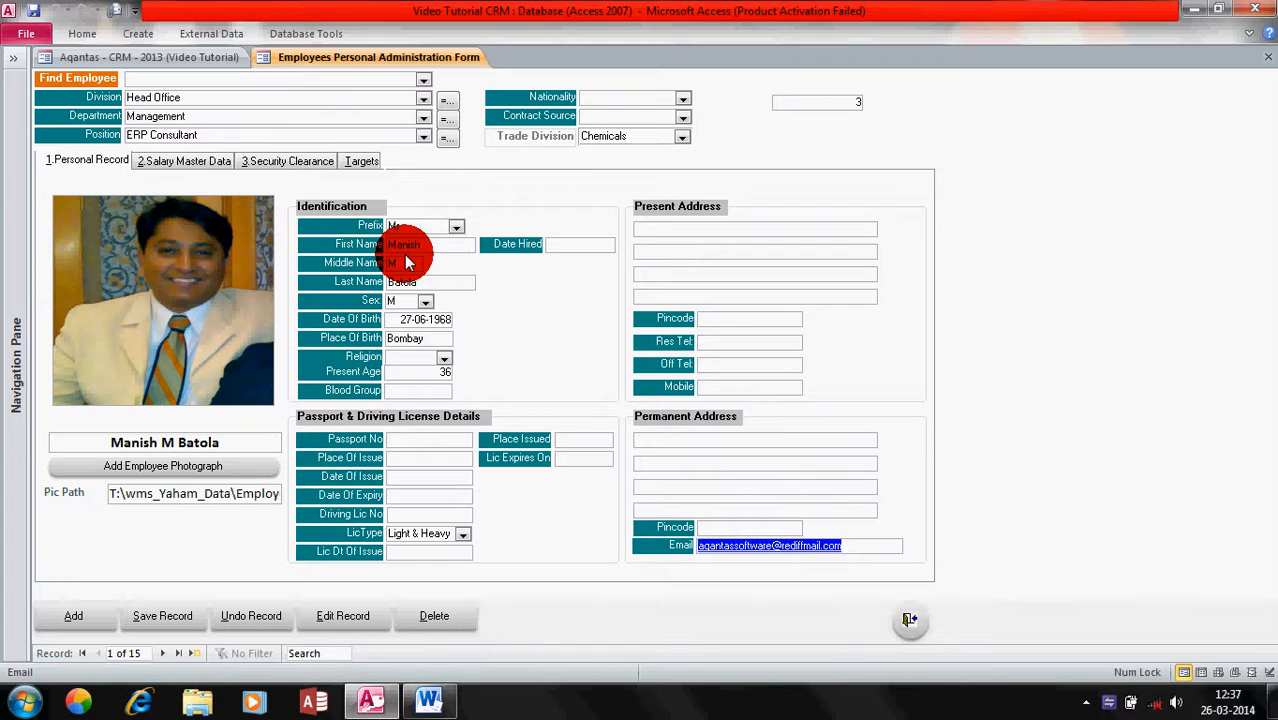
# Step: Examine the available choices for the employee's division, department and position
pyautogui.click(424, 105)
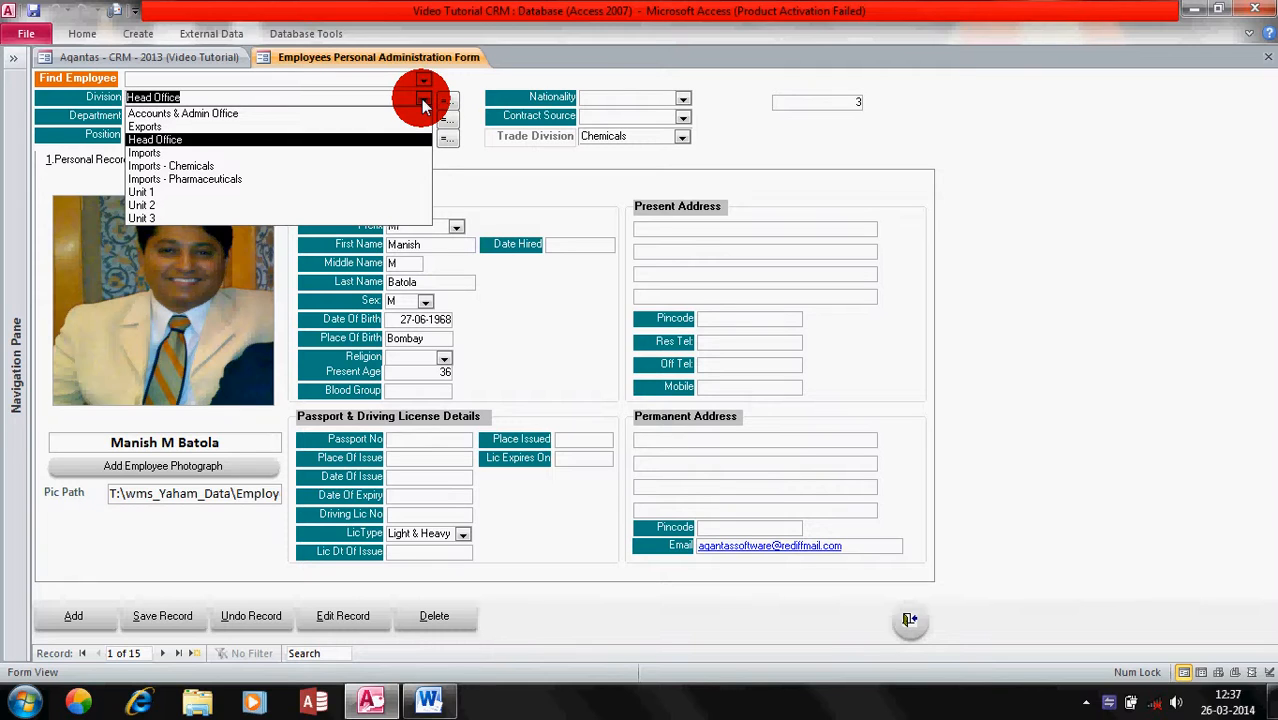
pyautogui.click(424, 104)
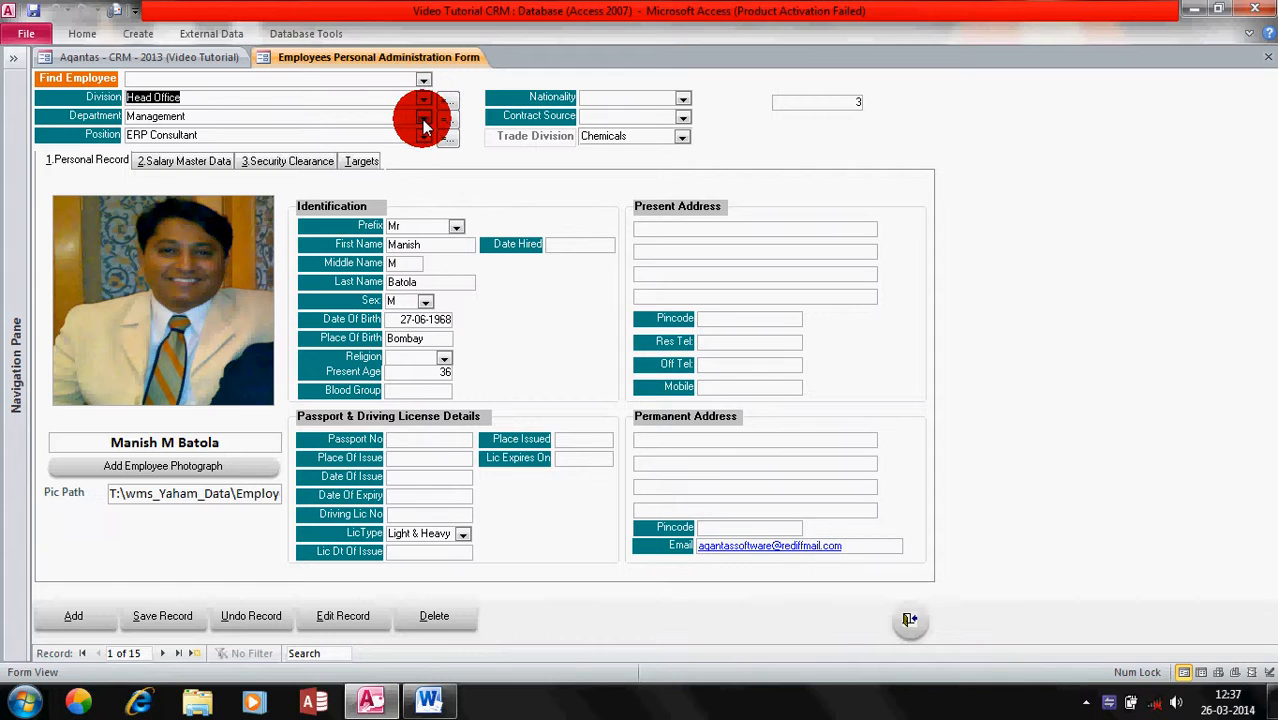
pyautogui.click(424, 119)
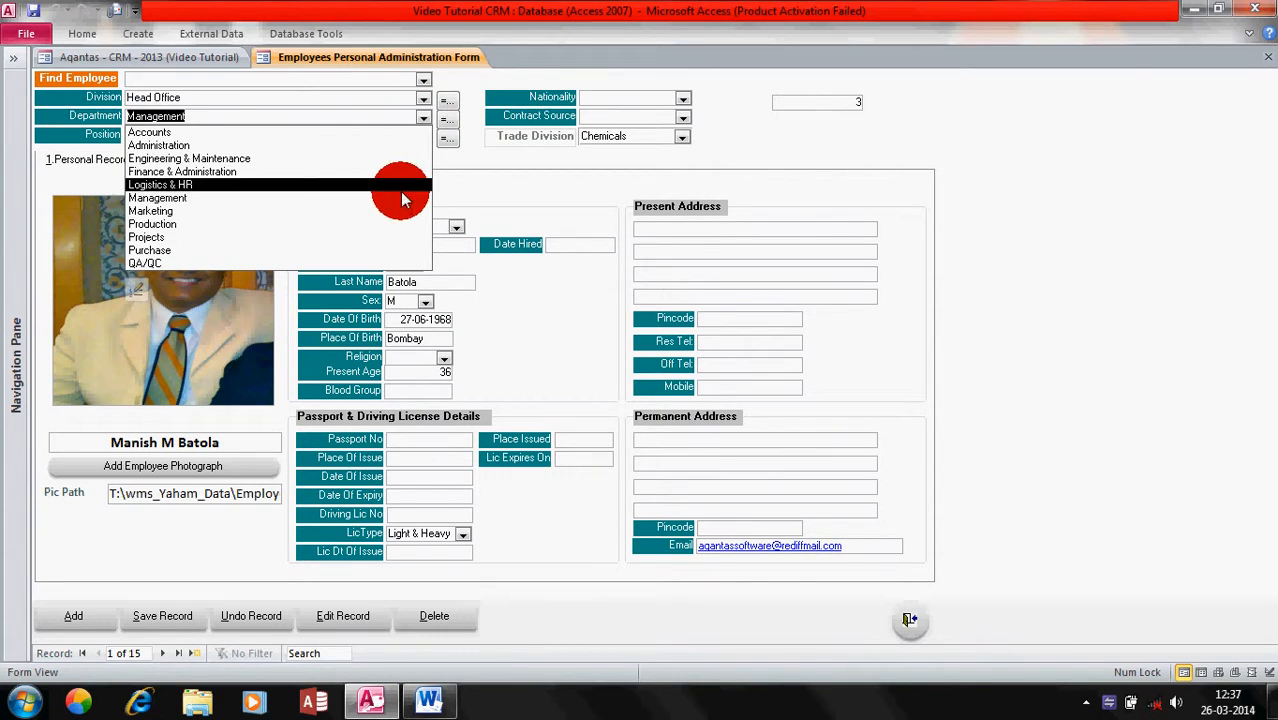
pyautogui.click(424, 116)
pyautogui.click(421, 135)
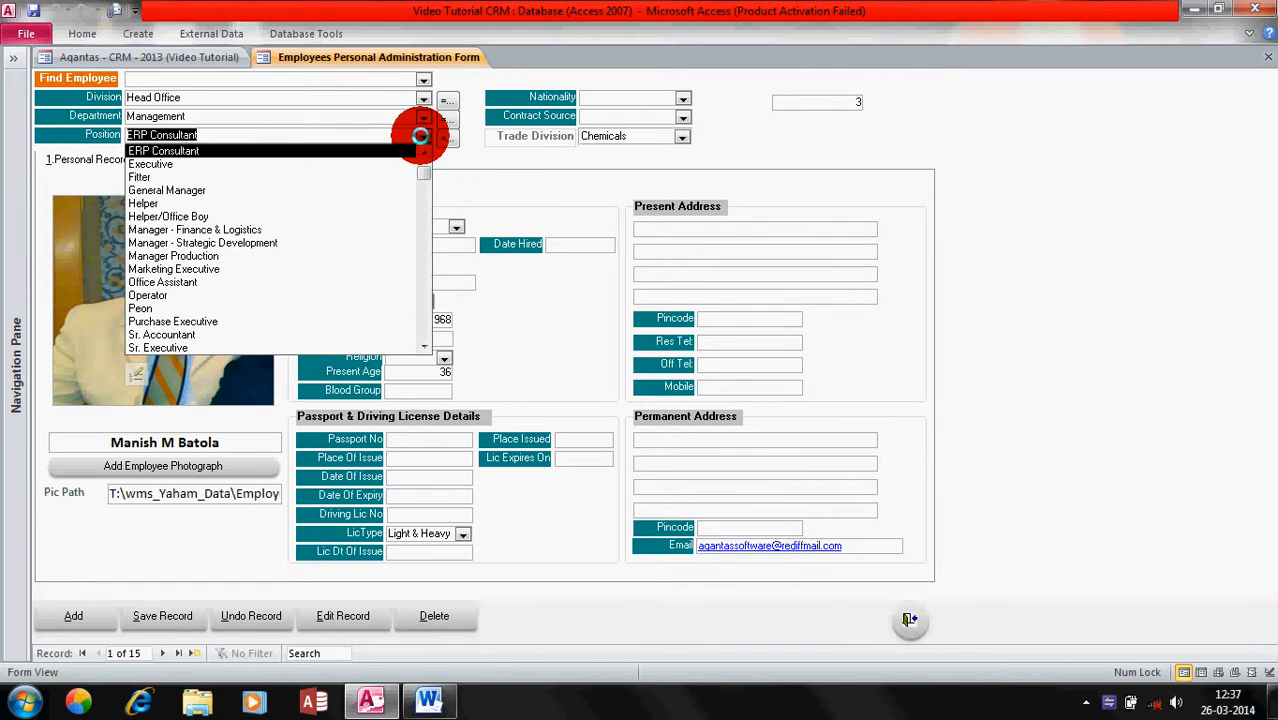
pyautogui.scroll(-1, 420, 135)
pyautogui.scroll(3, 420, 135)
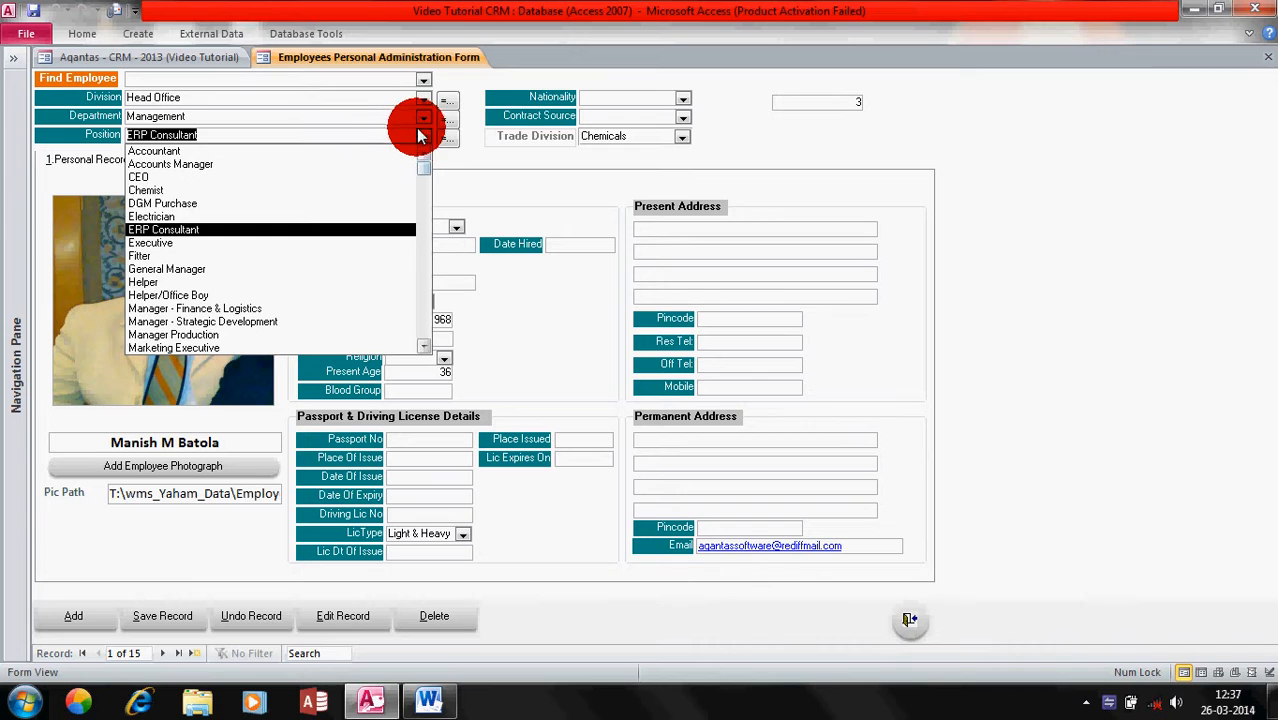
pyautogui.click(422, 136)
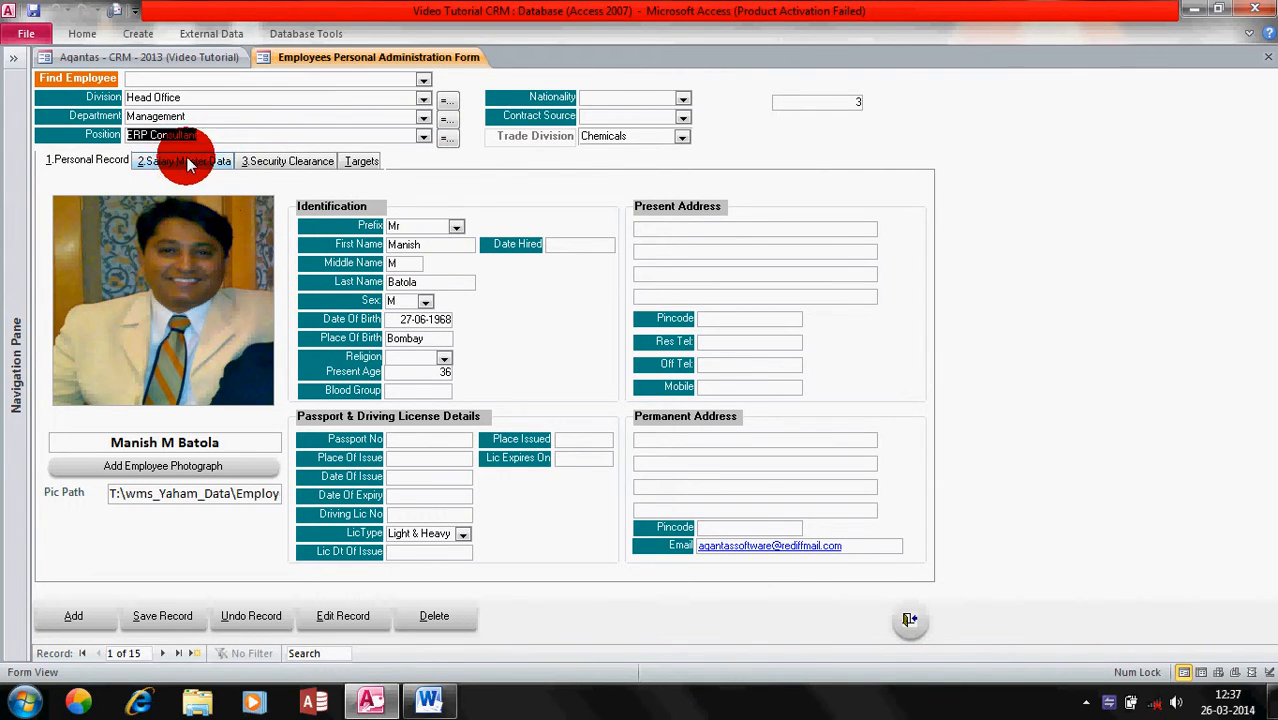
# Step: Examine the available choices for the employee's nationality, contract source and trade division
pyautogui.click(681, 98)
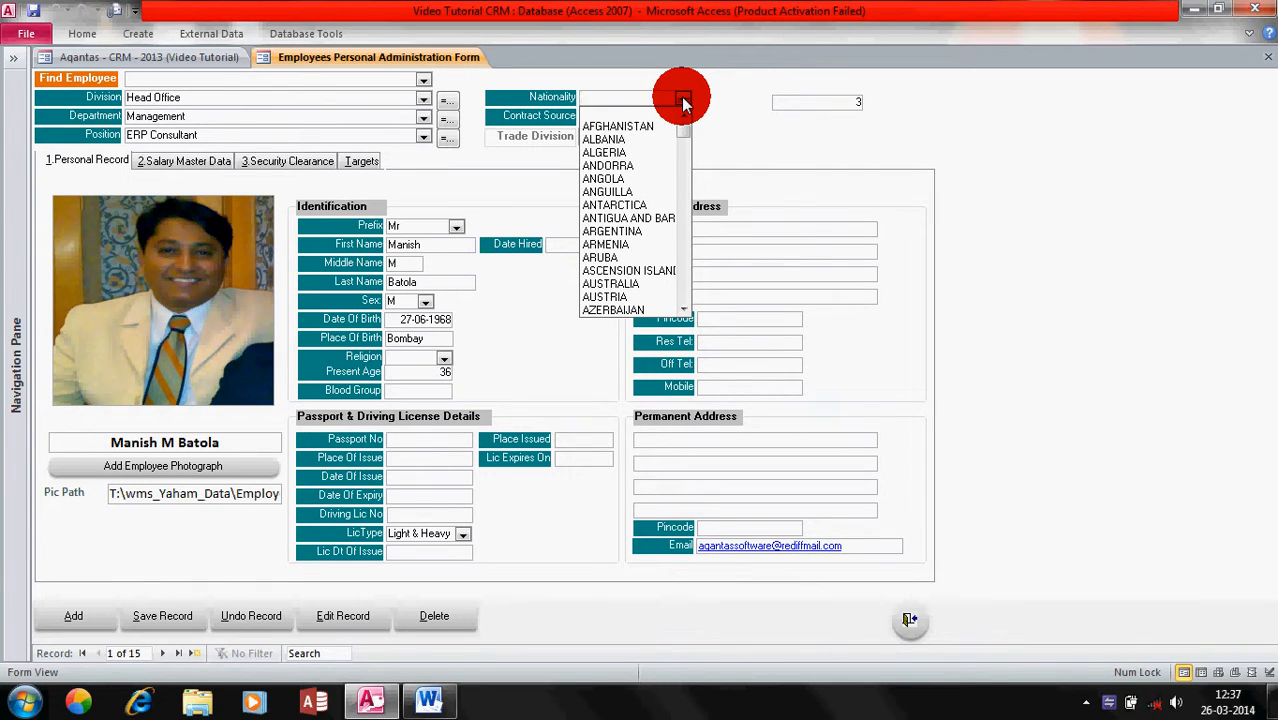
pyautogui.click(683, 100)
pyautogui.click(684, 119)
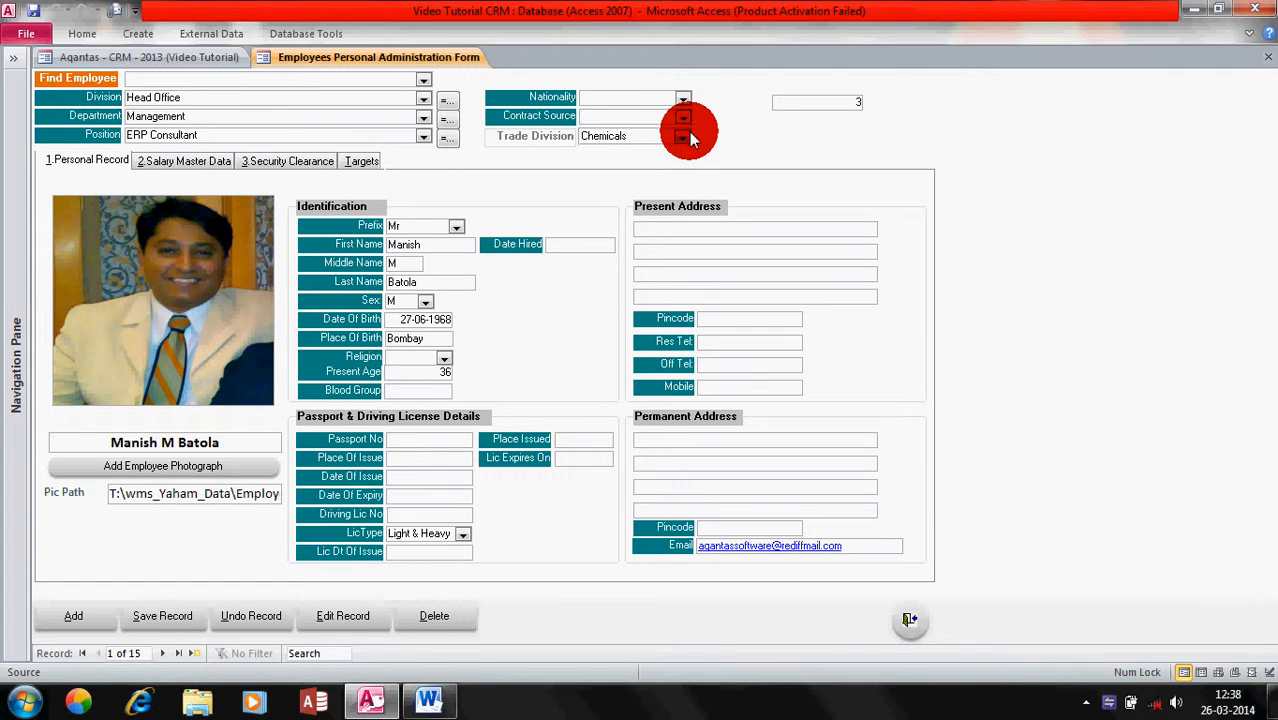
pyautogui.click(690, 133)
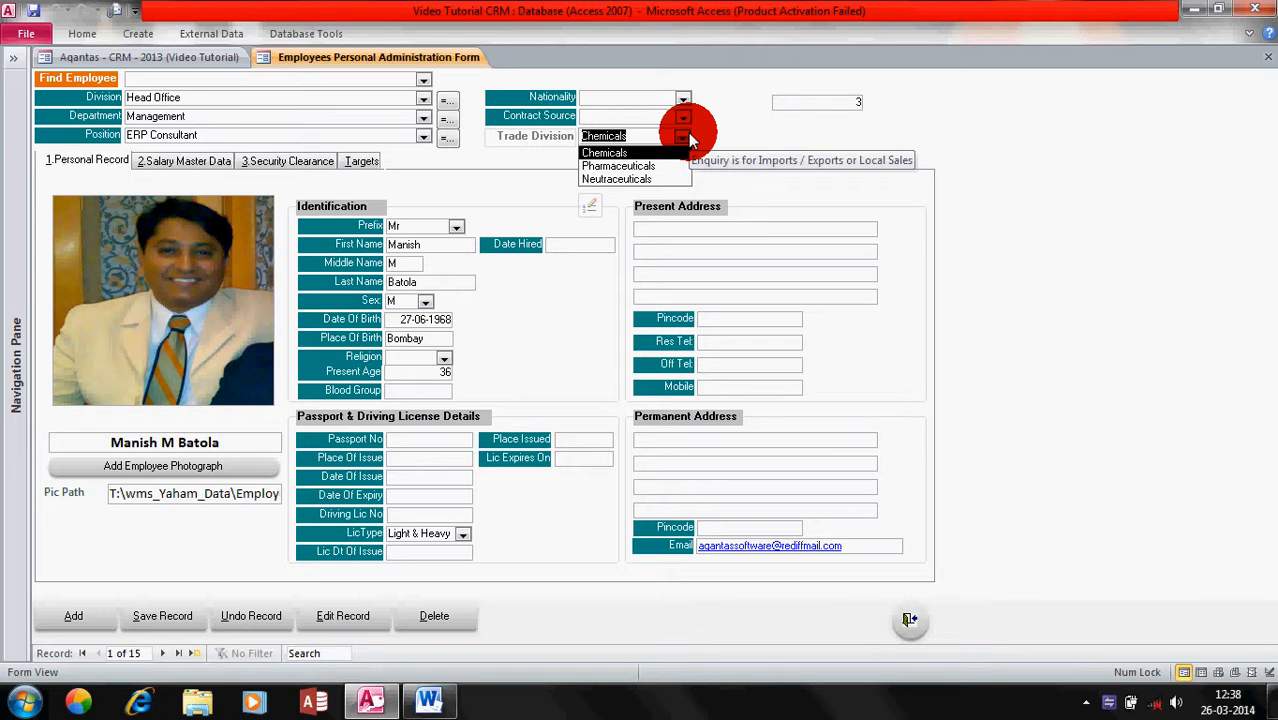
pyautogui.click(449, 167)
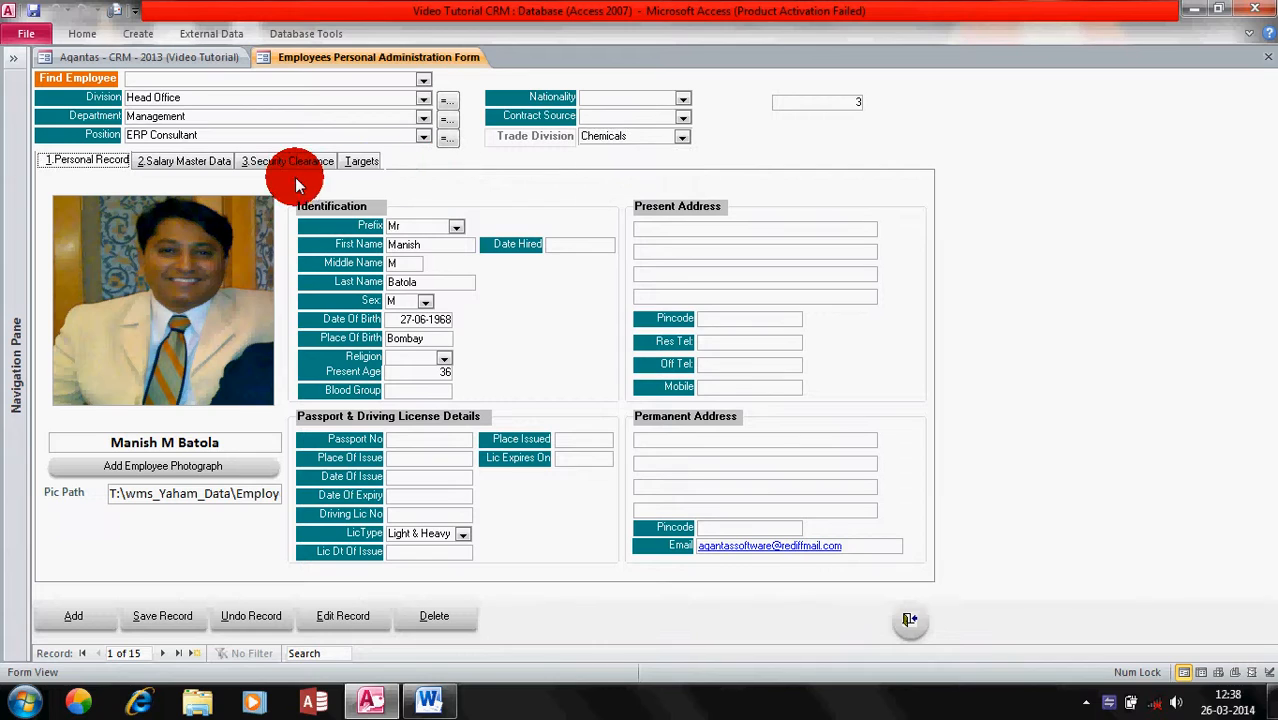
# Step: Review the employee's salary master data, personal record and the security types under Security Clearance
pyautogui.click(185, 163)
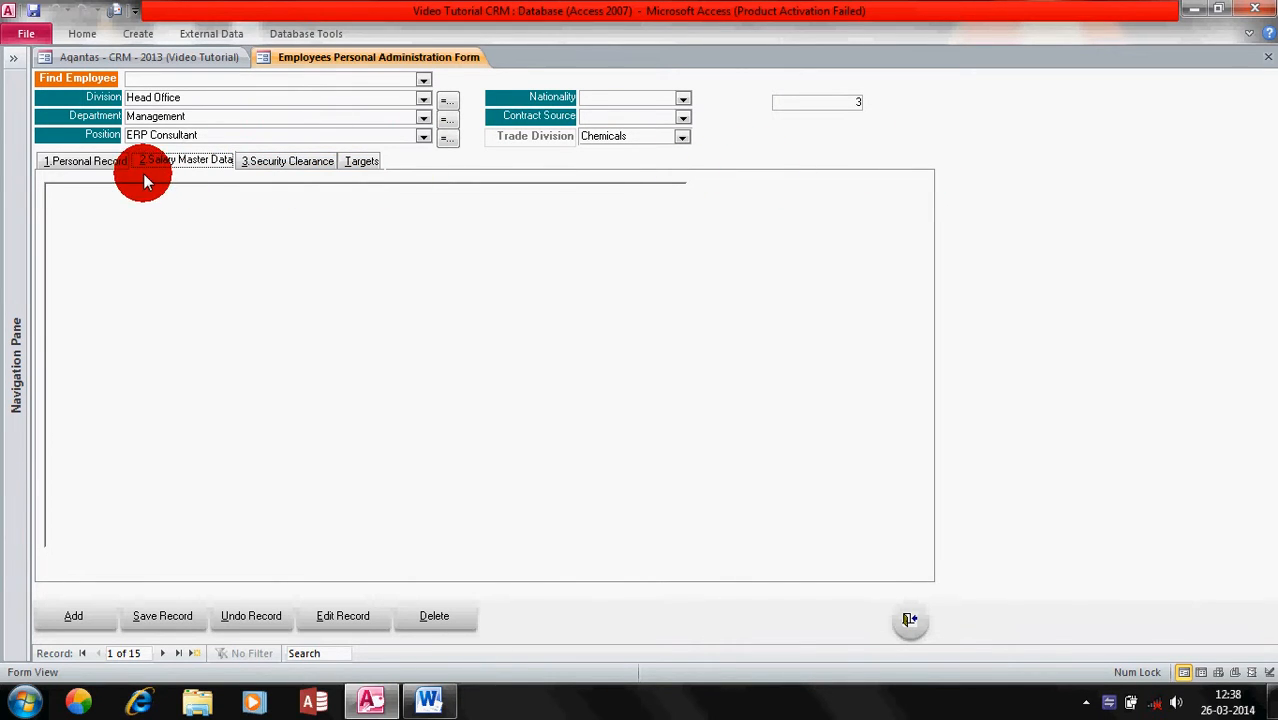
pyautogui.click(275, 163)
pyautogui.click(145, 250)
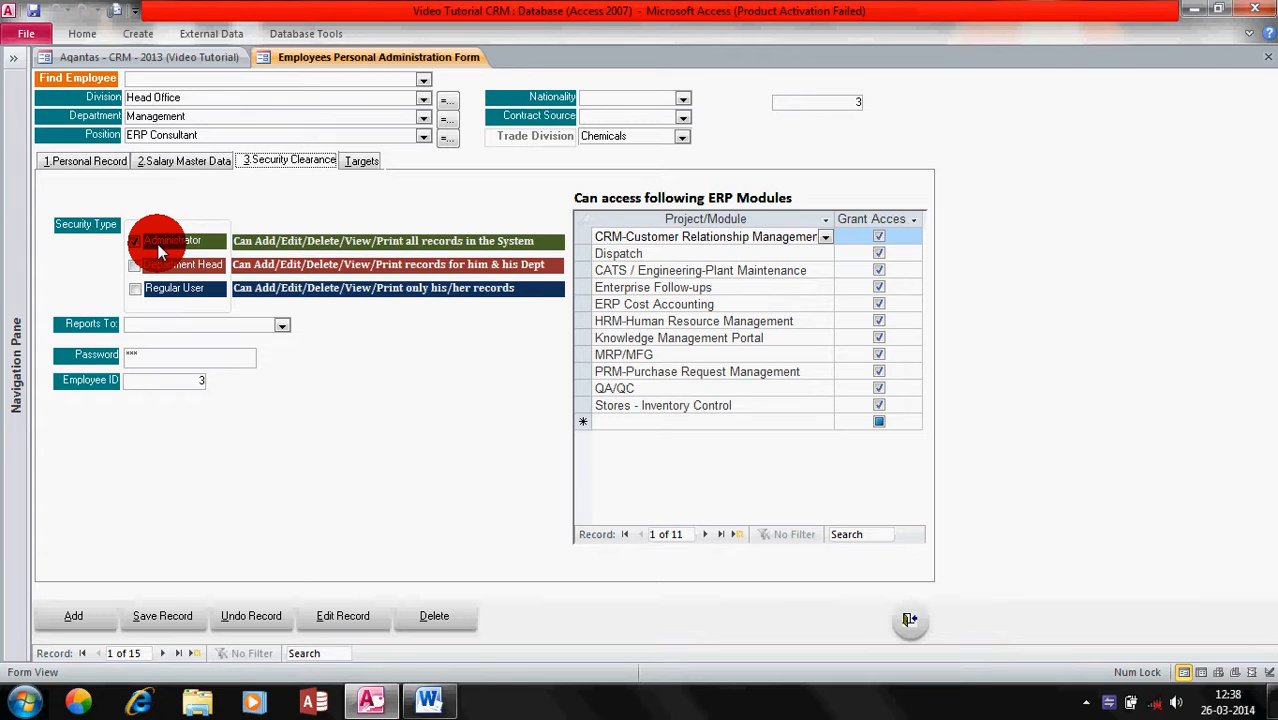
pyautogui.click(115, 162)
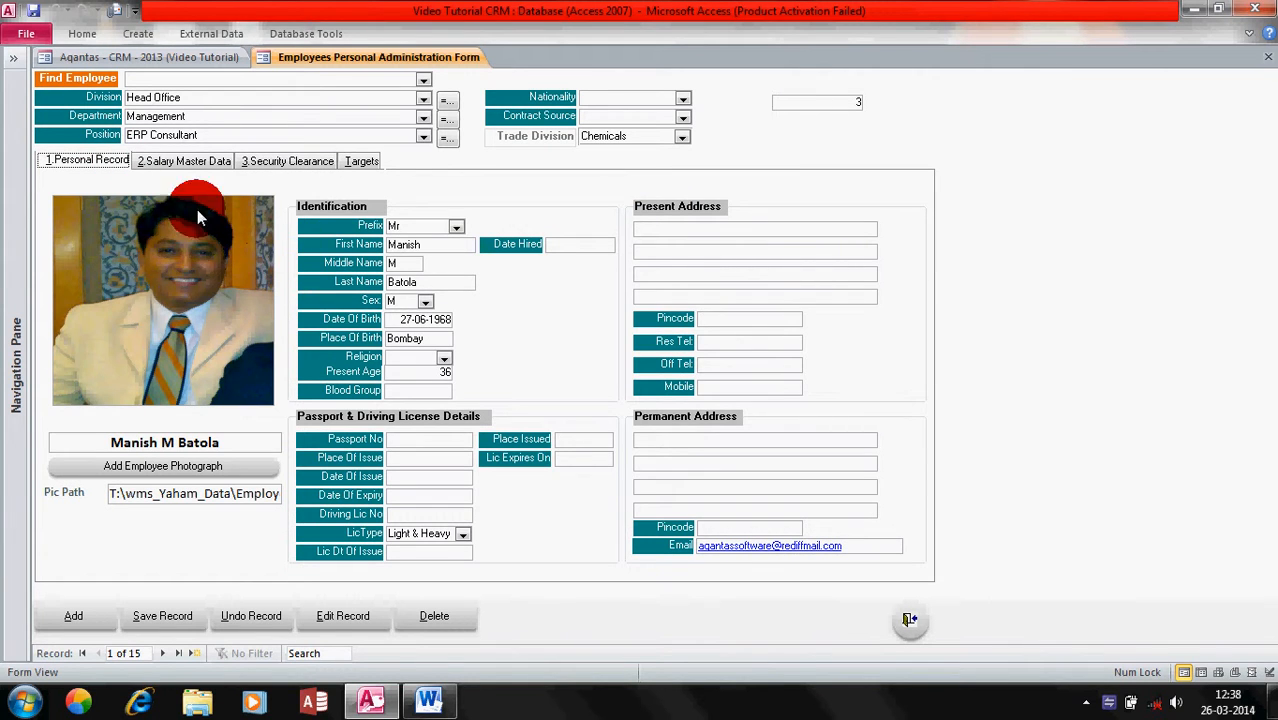
pyautogui.click(265, 162)
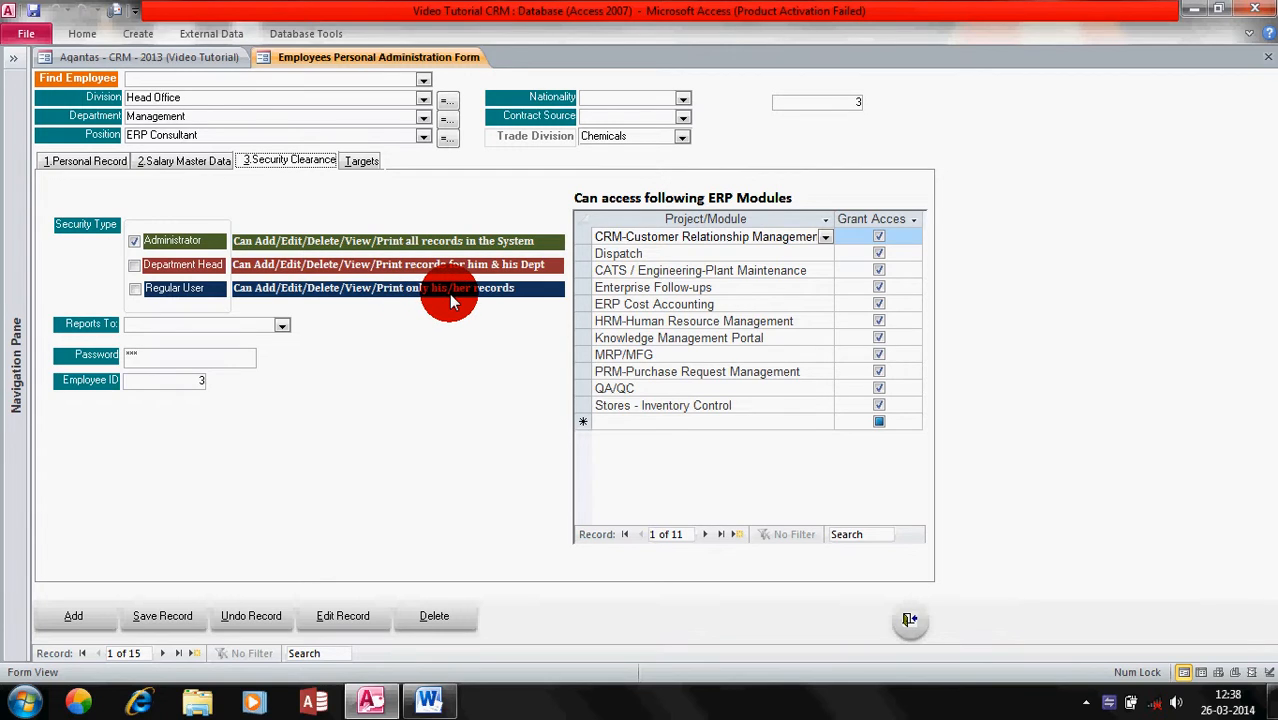
pyautogui.click(160, 240)
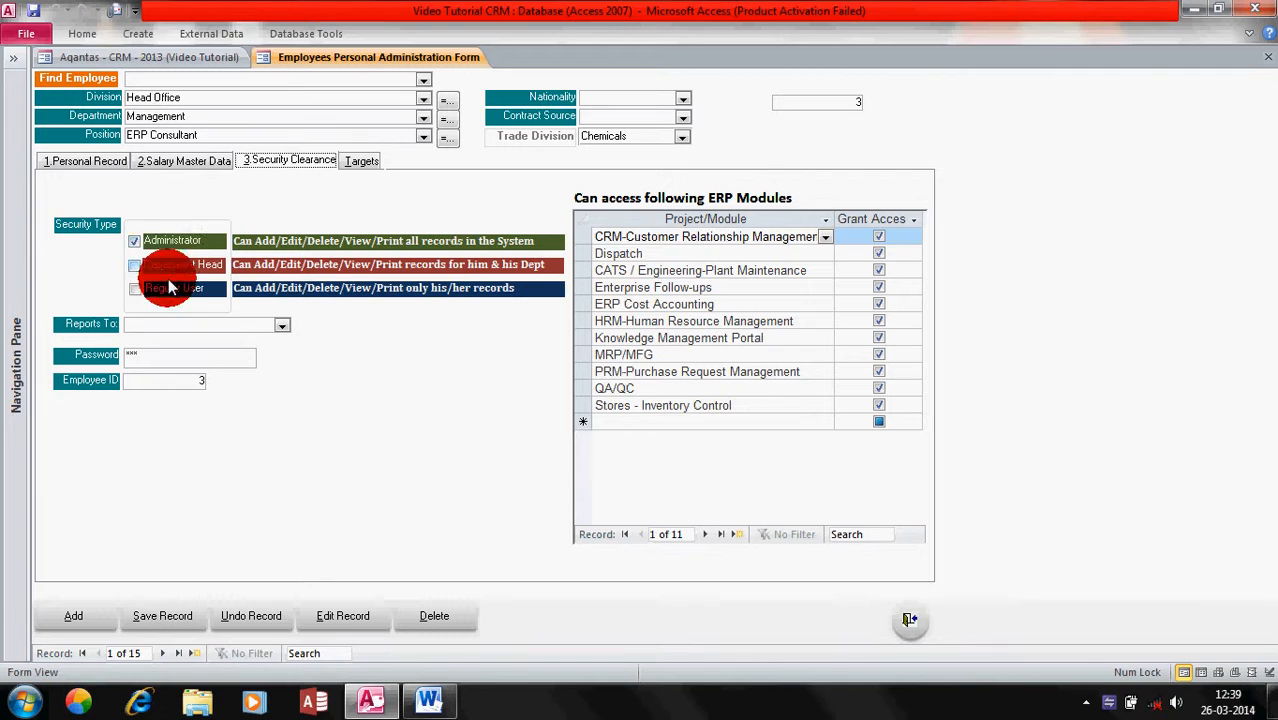
# Step: Examine the supervisor choices, the password field and the list of ERP modules in the employee's security clearance
pyautogui.click(282, 326)
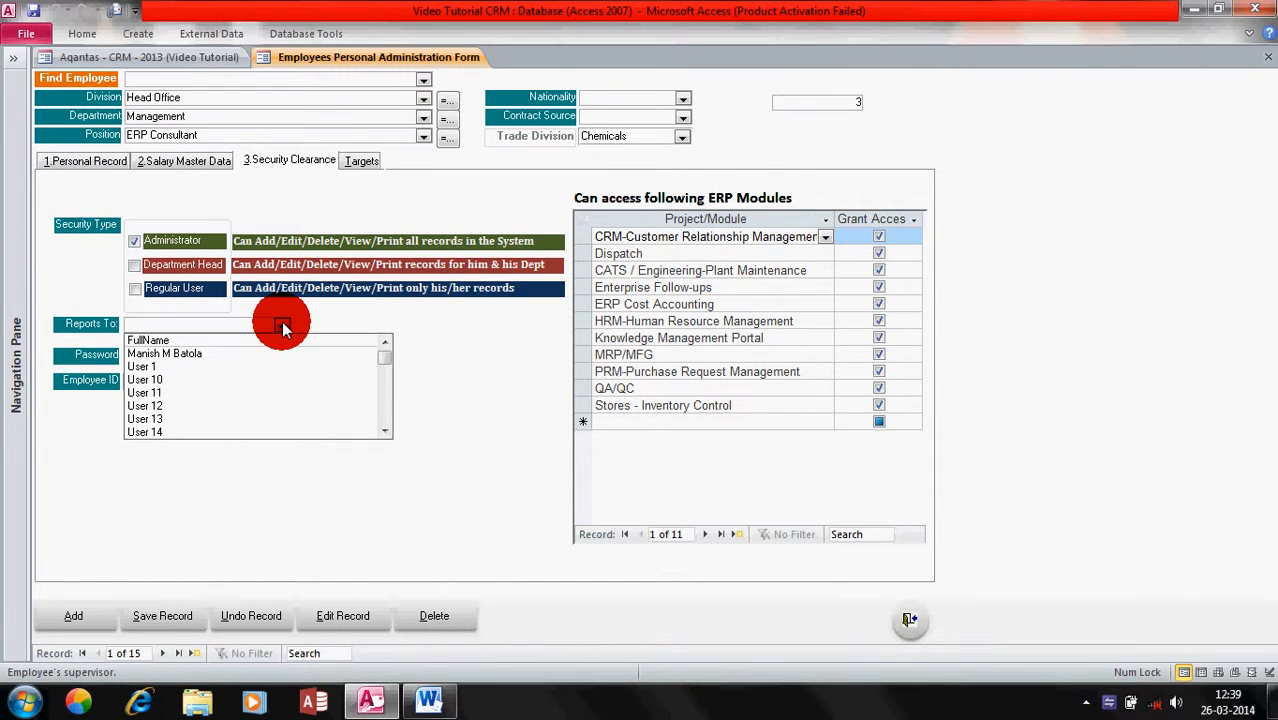
pyautogui.click(282, 326)
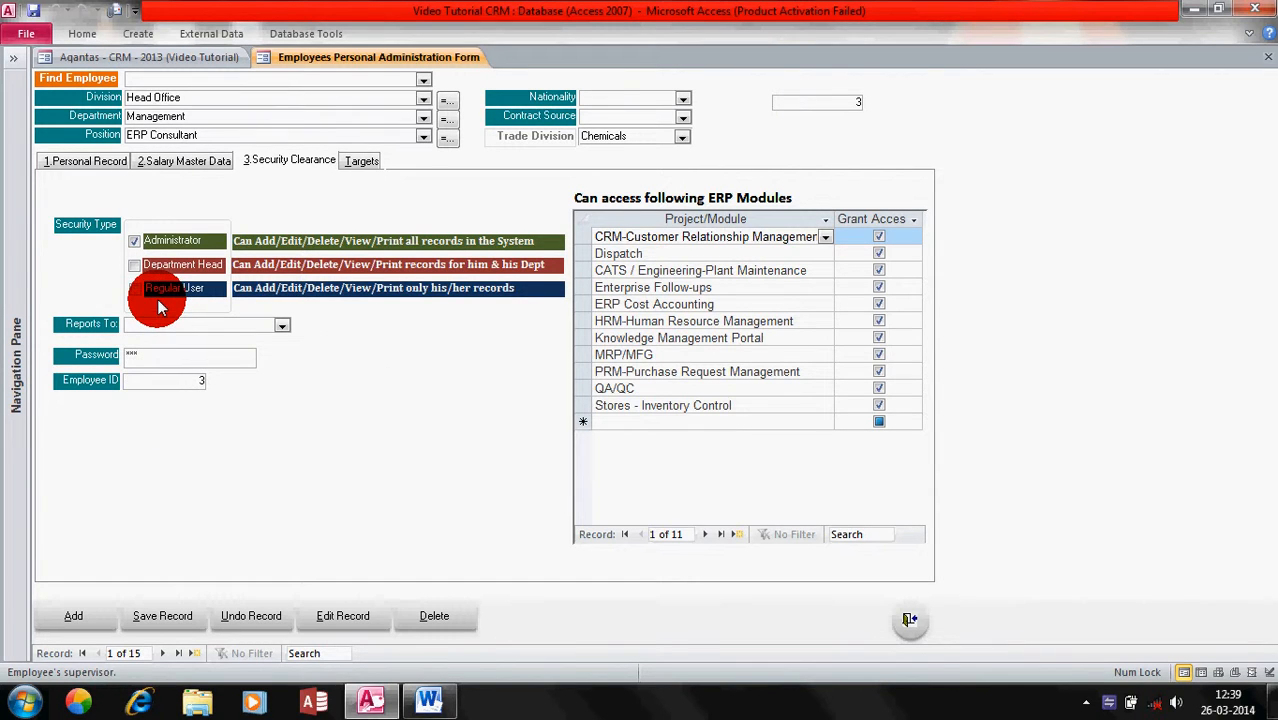
pyautogui.click(282, 326)
pyautogui.scroll(-3, 284, 326)
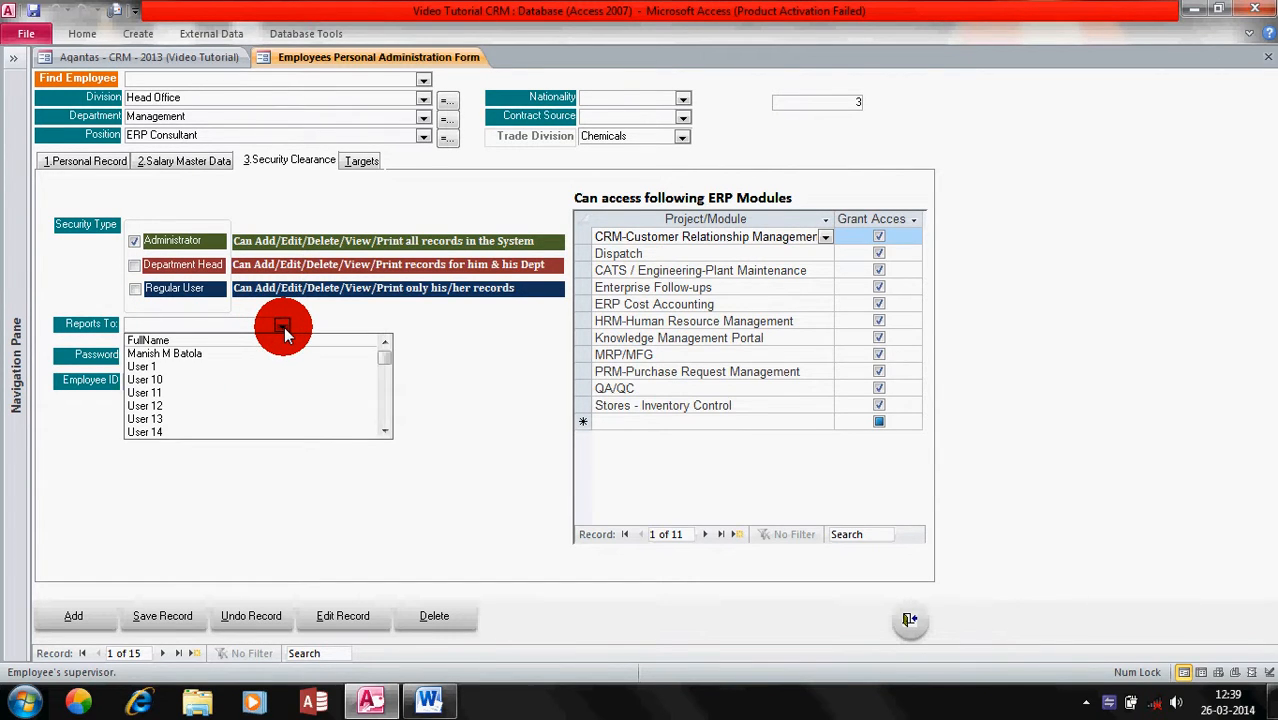
pyautogui.click(283, 326)
pyautogui.click(157, 357)
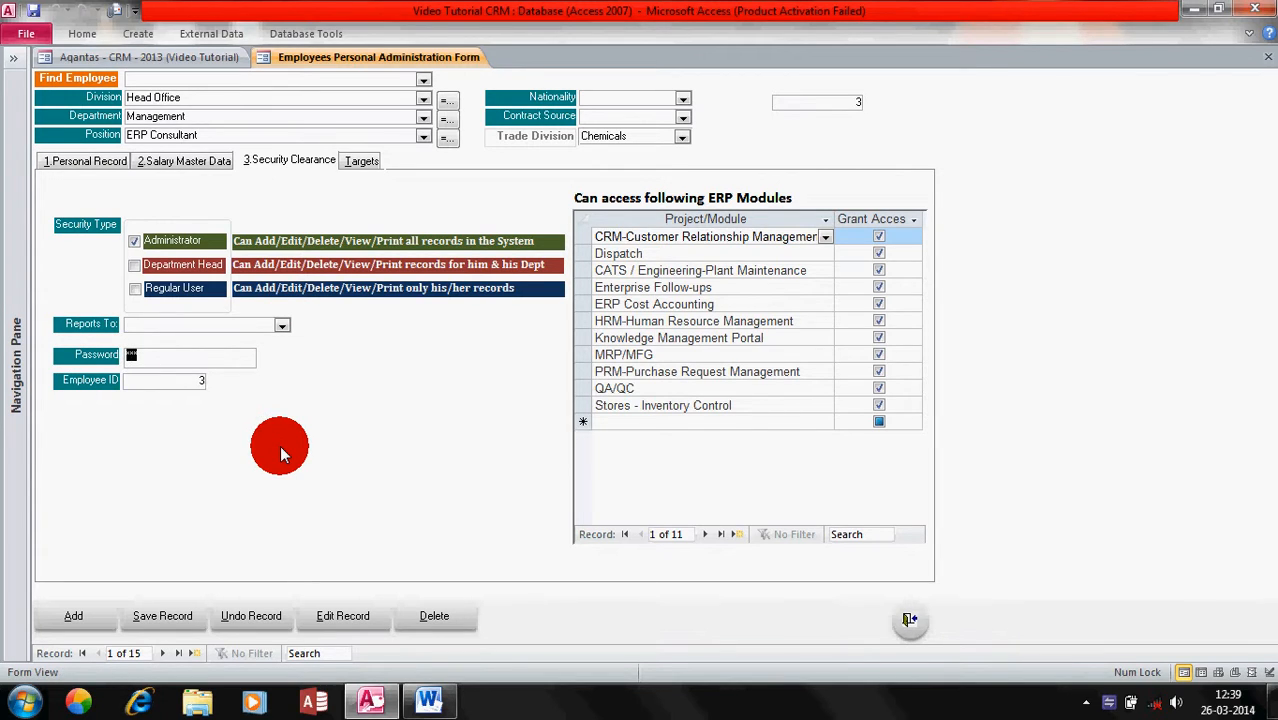
pyautogui.click(825, 237)
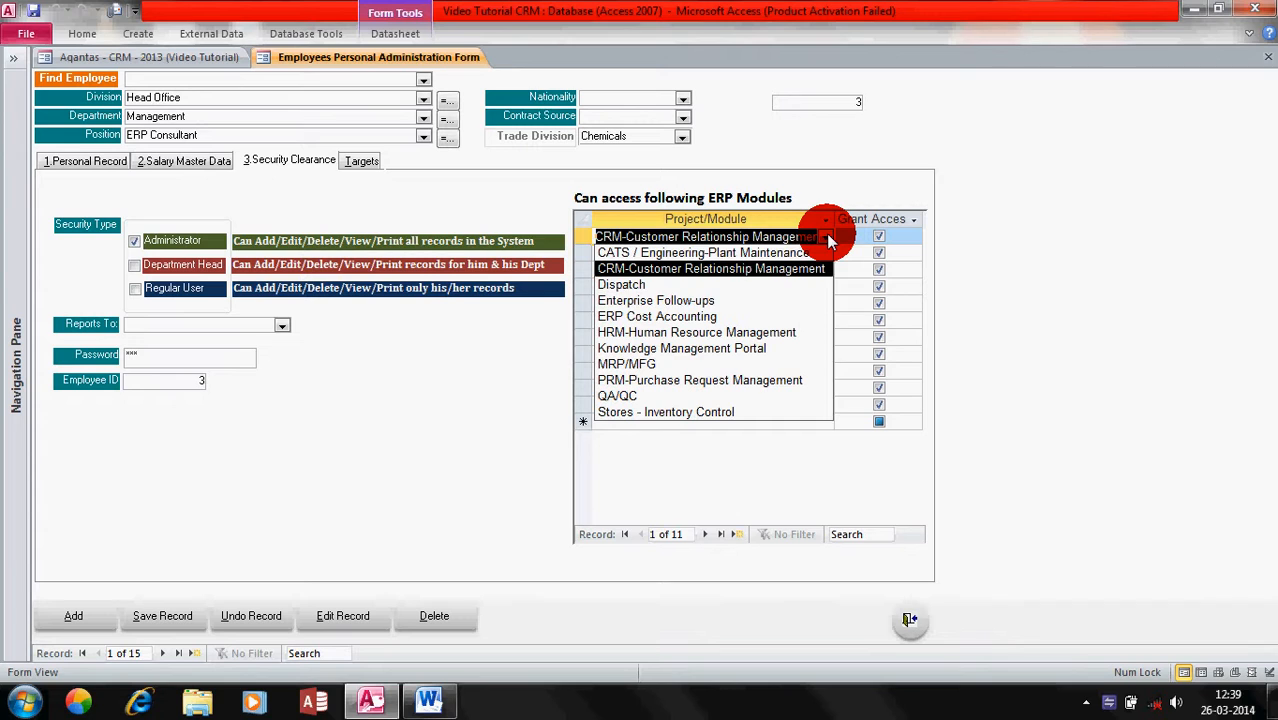
pyautogui.click(826, 234)
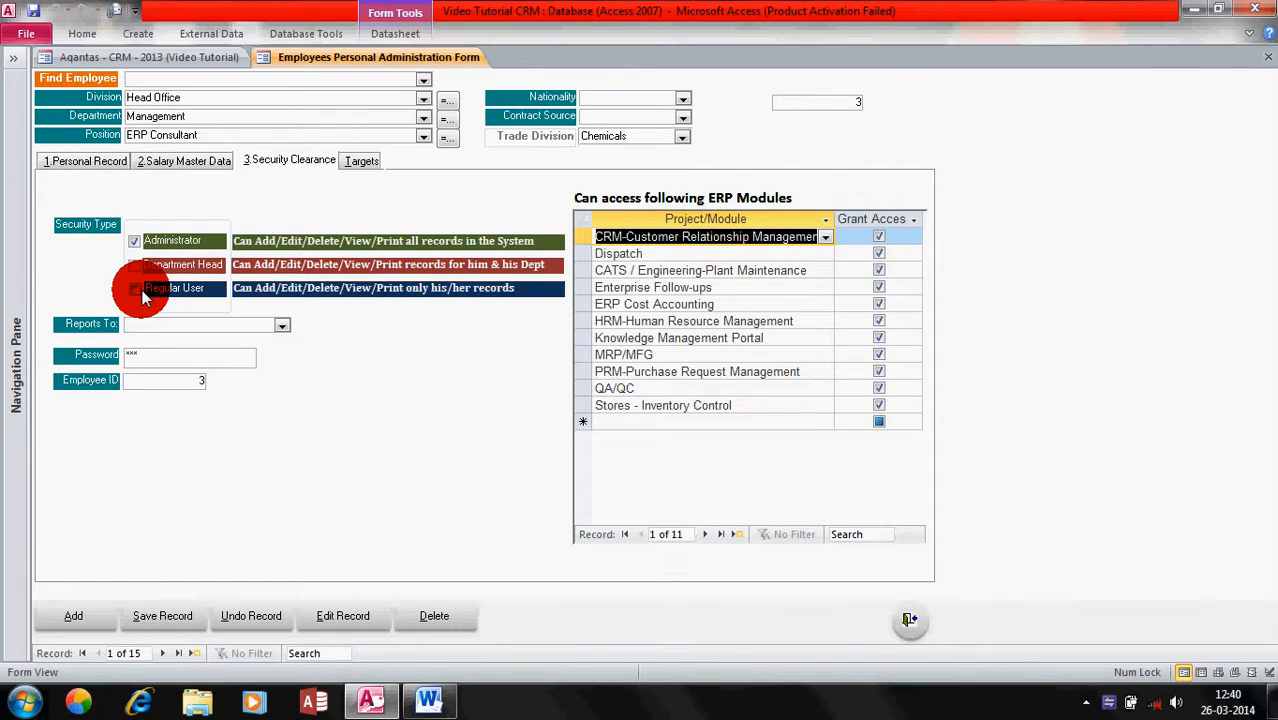
# Step: Examine the employee's team target distribution, including the executive, enquiry target, units, currency and target amount
pyautogui.click(362, 162)
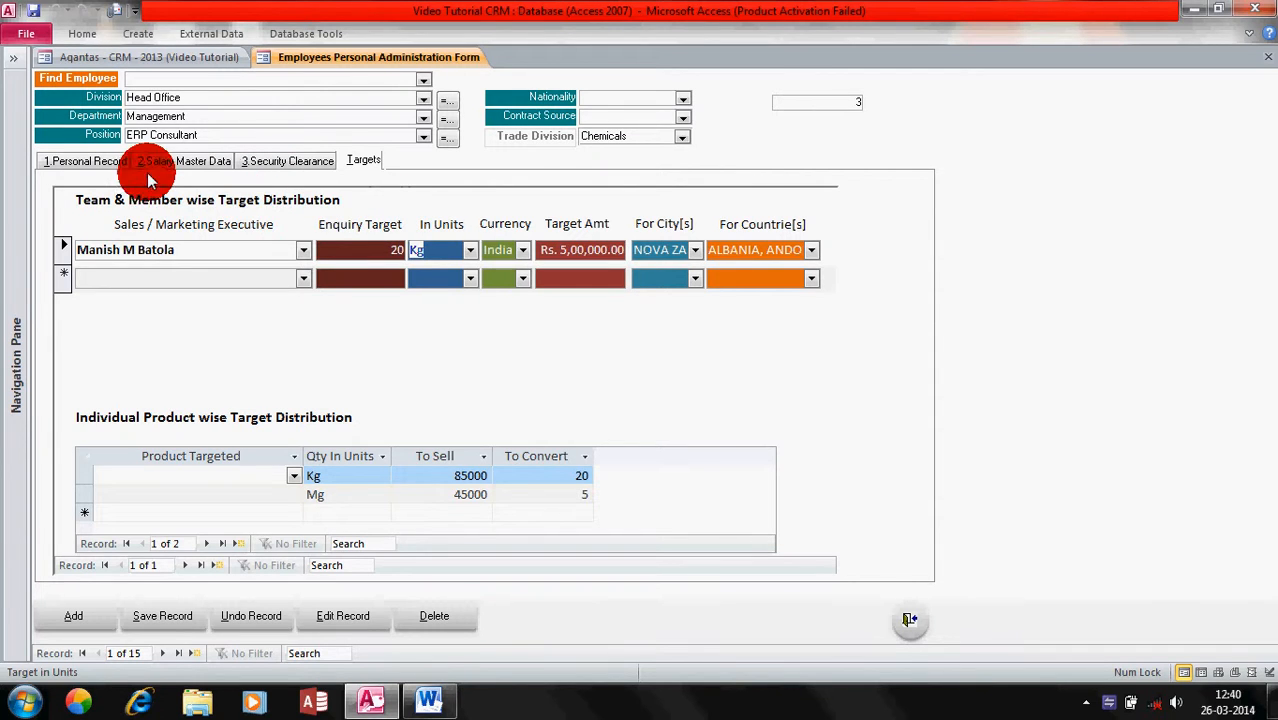
pyautogui.click(88, 162)
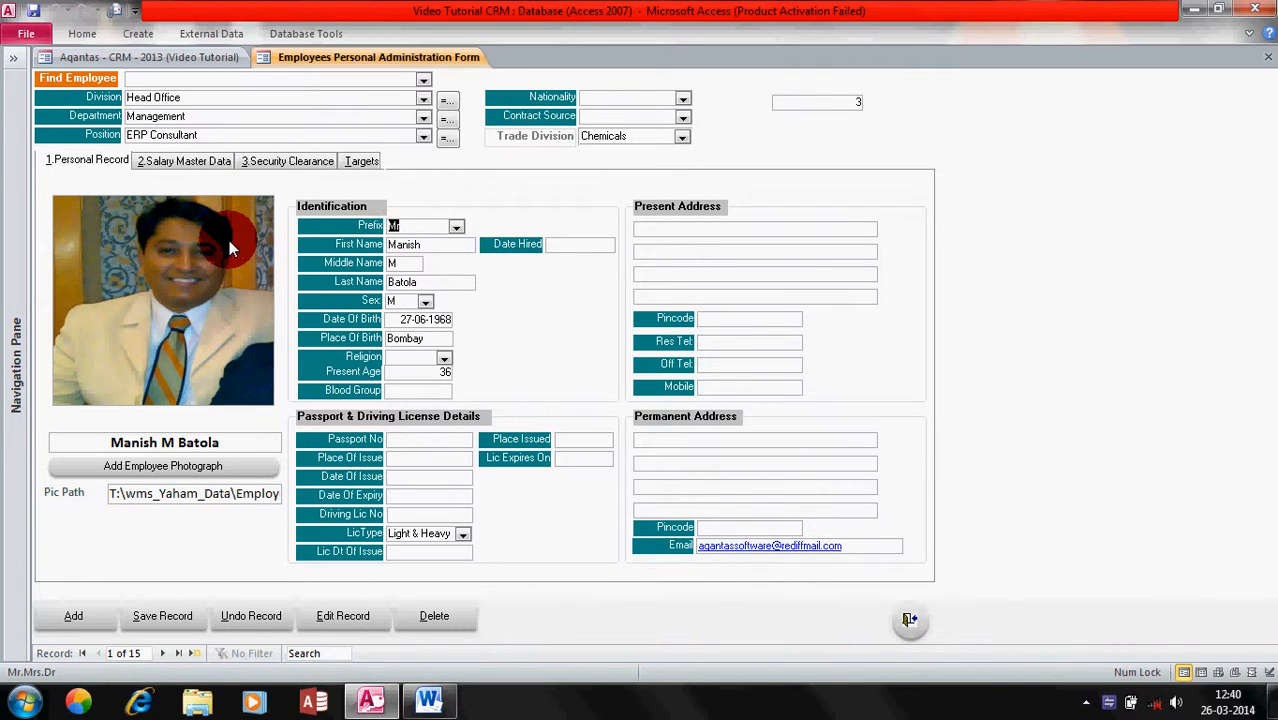
pyautogui.click(365, 164)
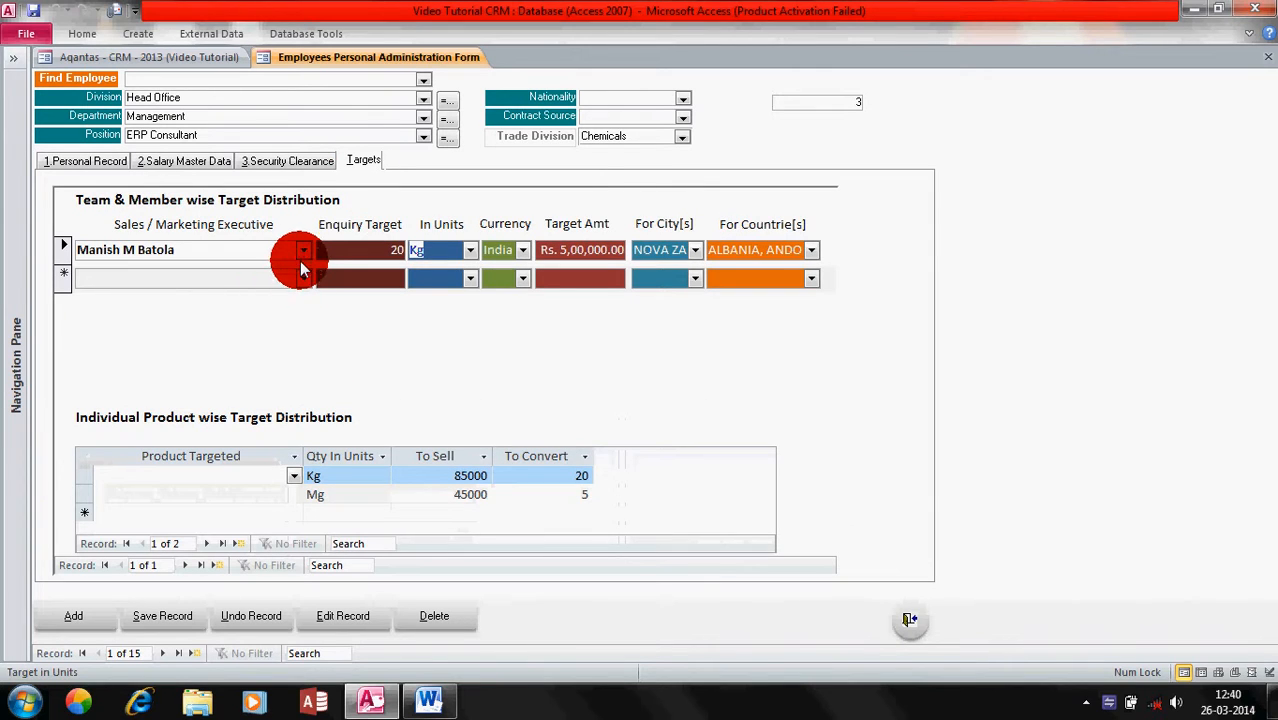
pyautogui.click(304, 252)
pyautogui.click(302, 250)
pyautogui.click(365, 252)
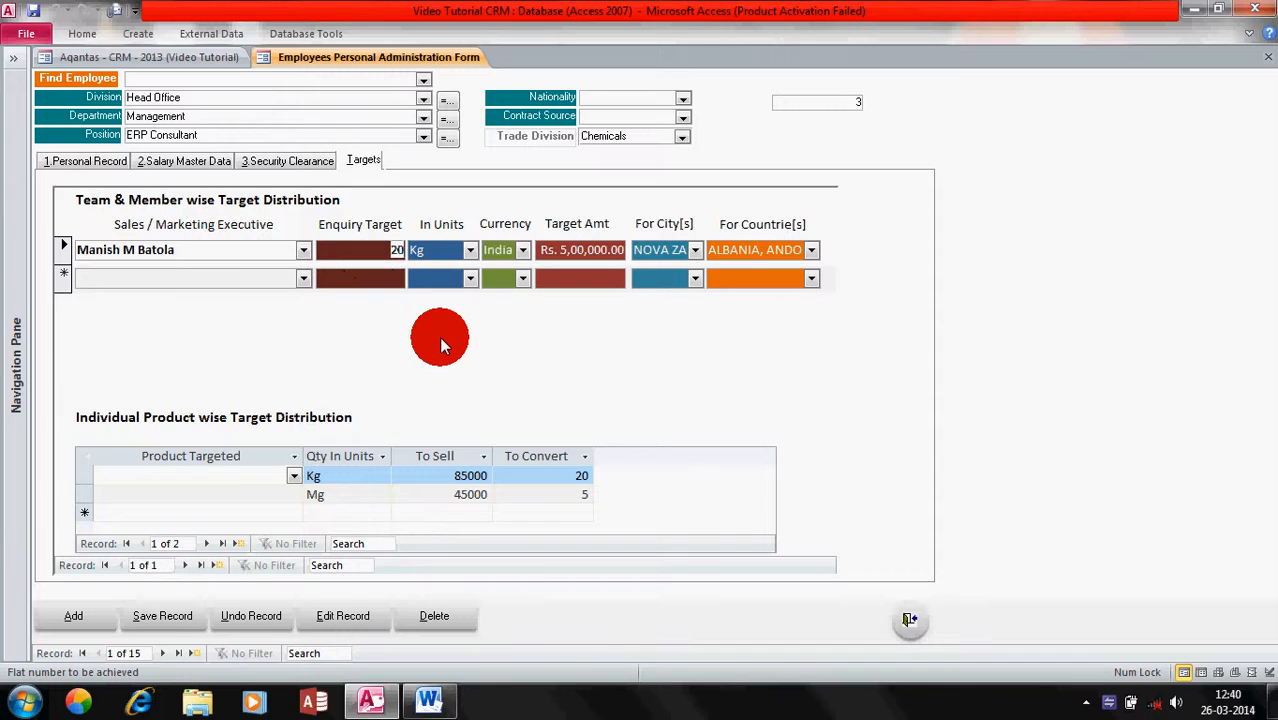
pyautogui.click(472, 254)
pyautogui.click(508, 250)
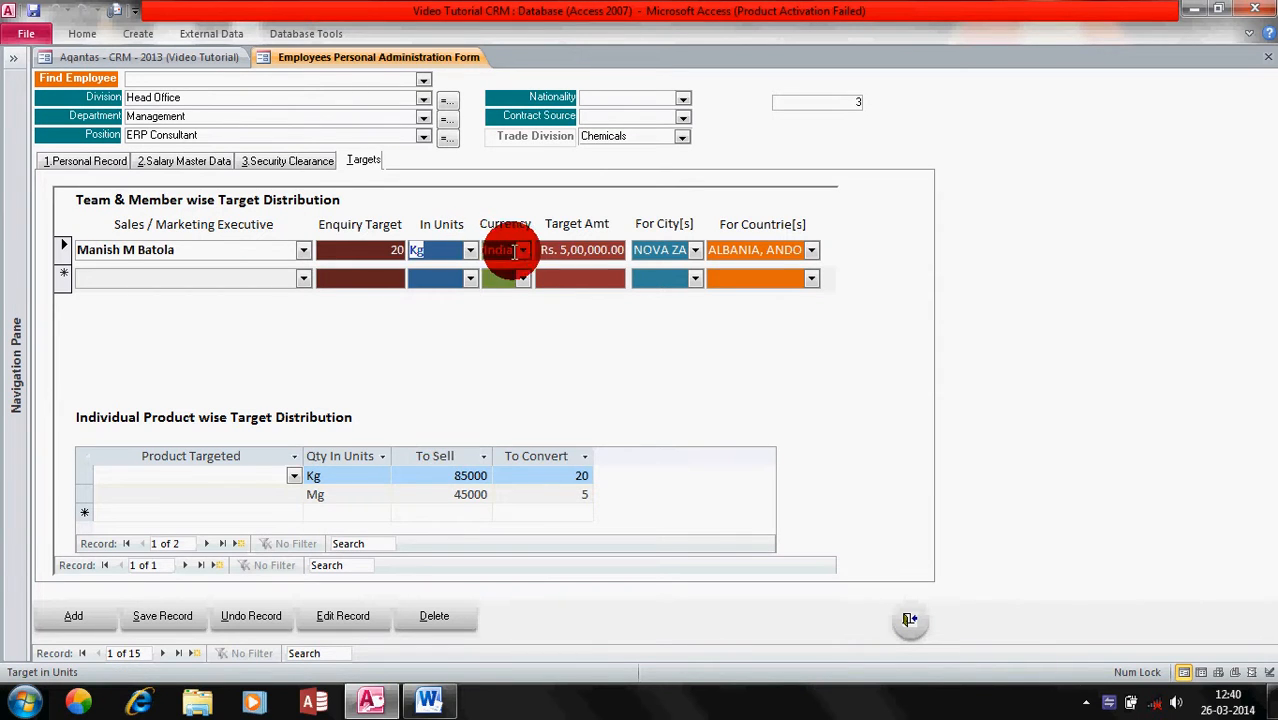
pyautogui.click(523, 252)
pyautogui.click(524, 254)
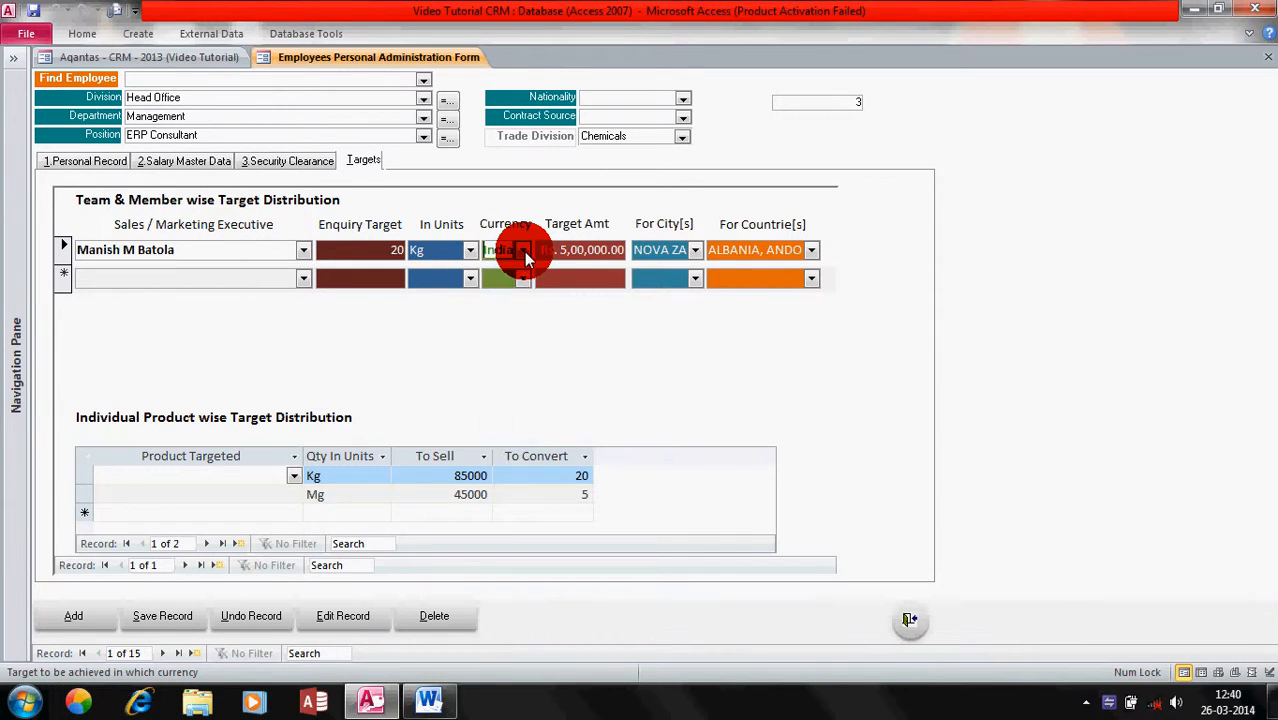
pyautogui.click(549, 250)
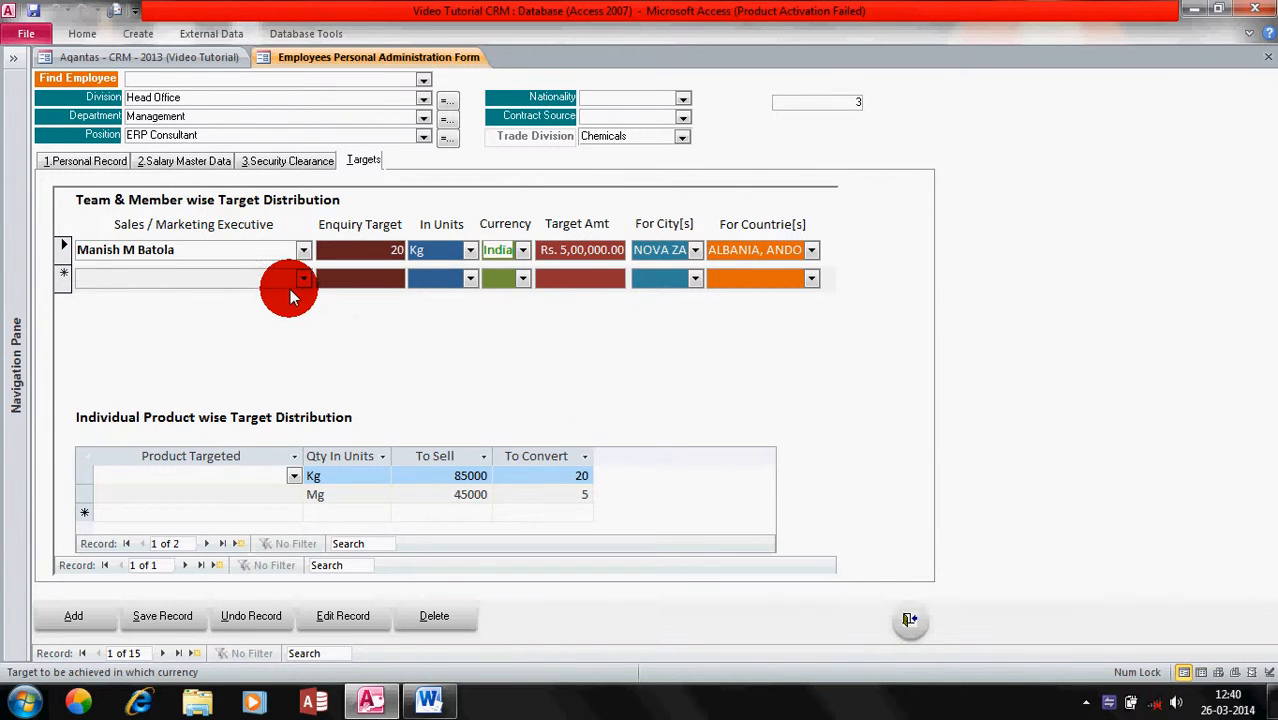
# Step: Set the targeted product of the Kg row in the individual product-wise target distribution to Benzyl Cyanide
pyautogui.click(300, 475)
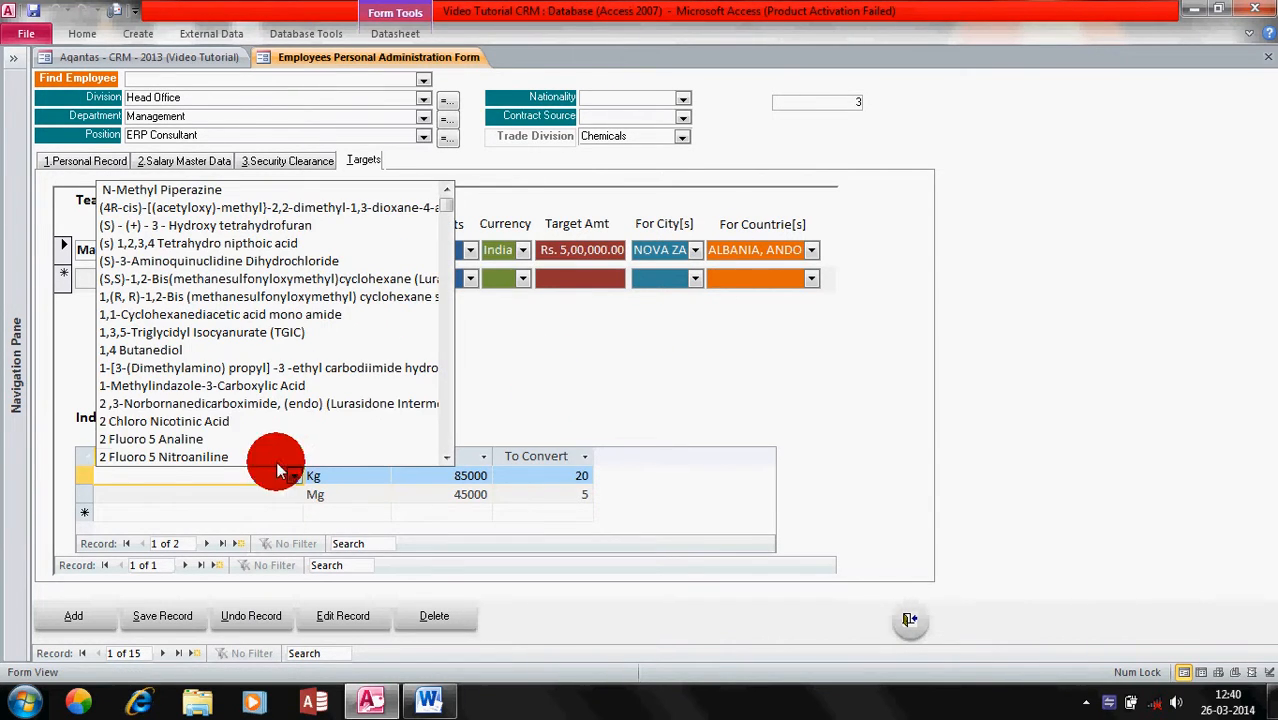
pyautogui.write('benazepril Hydrochloride')
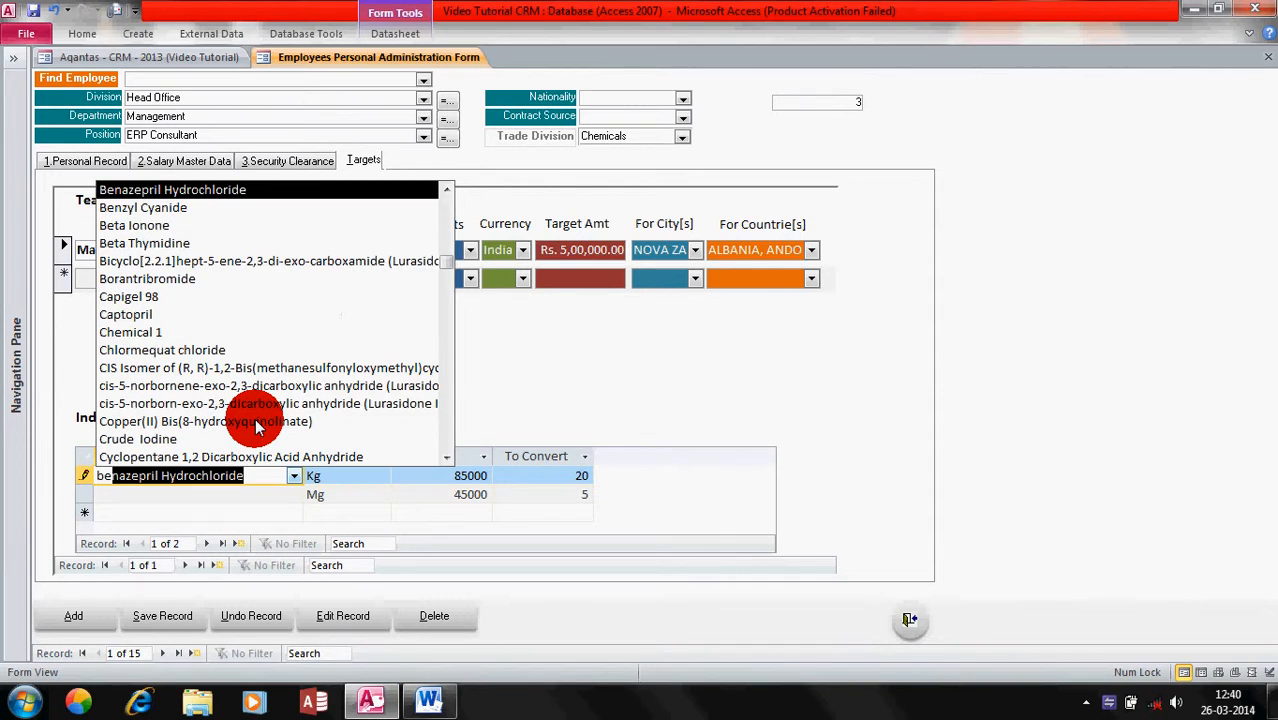
pyautogui.click(205, 208)
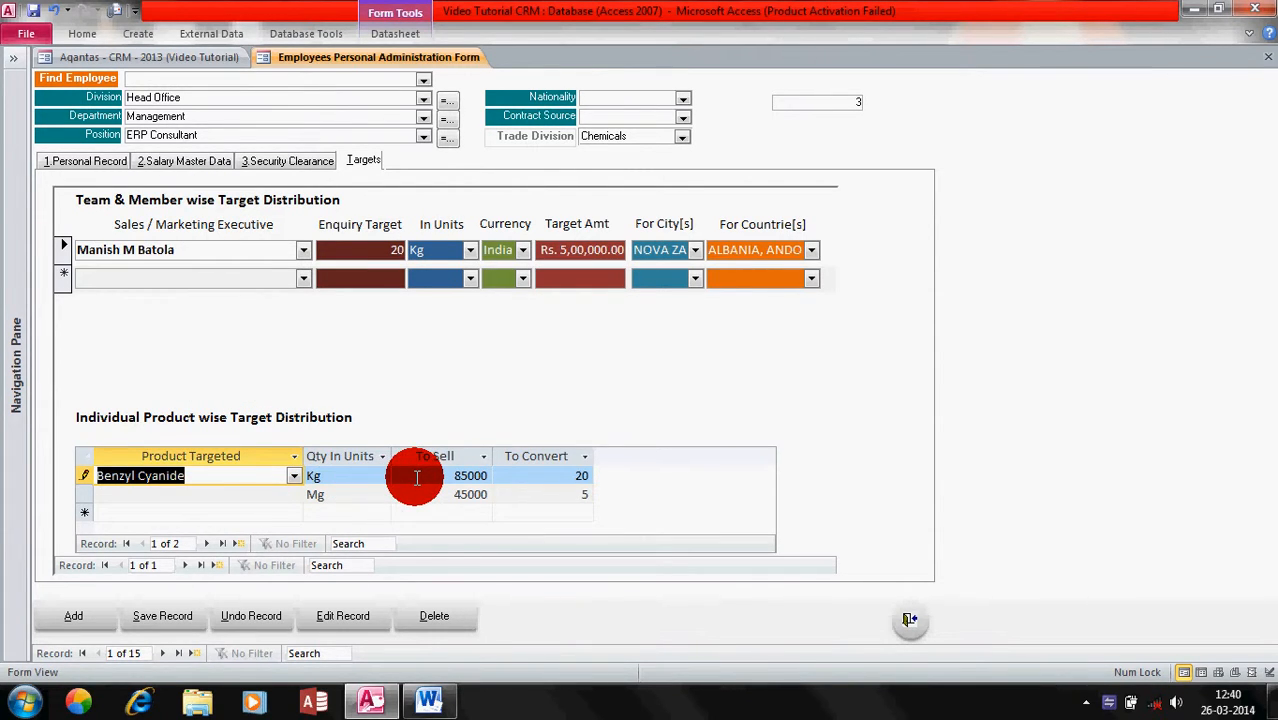
# Step: Examine the product, quantity units, To Sell and To Convert values in the individual product-wise target distribution
pyautogui.click(382, 476)
pyautogui.click(251, 479)
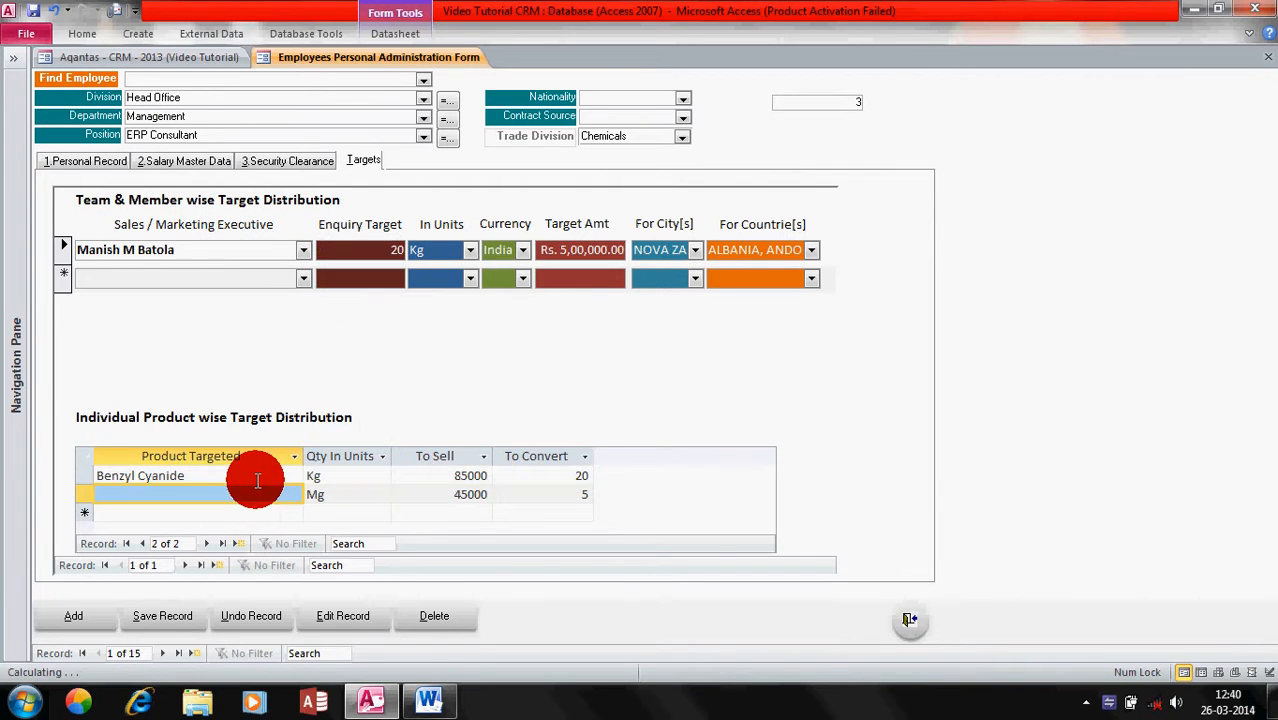
pyautogui.click(547, 473)
pyautogui.click(550, 493)
pyautogui.click(545, 474)
pyautogui.click(251, 476)
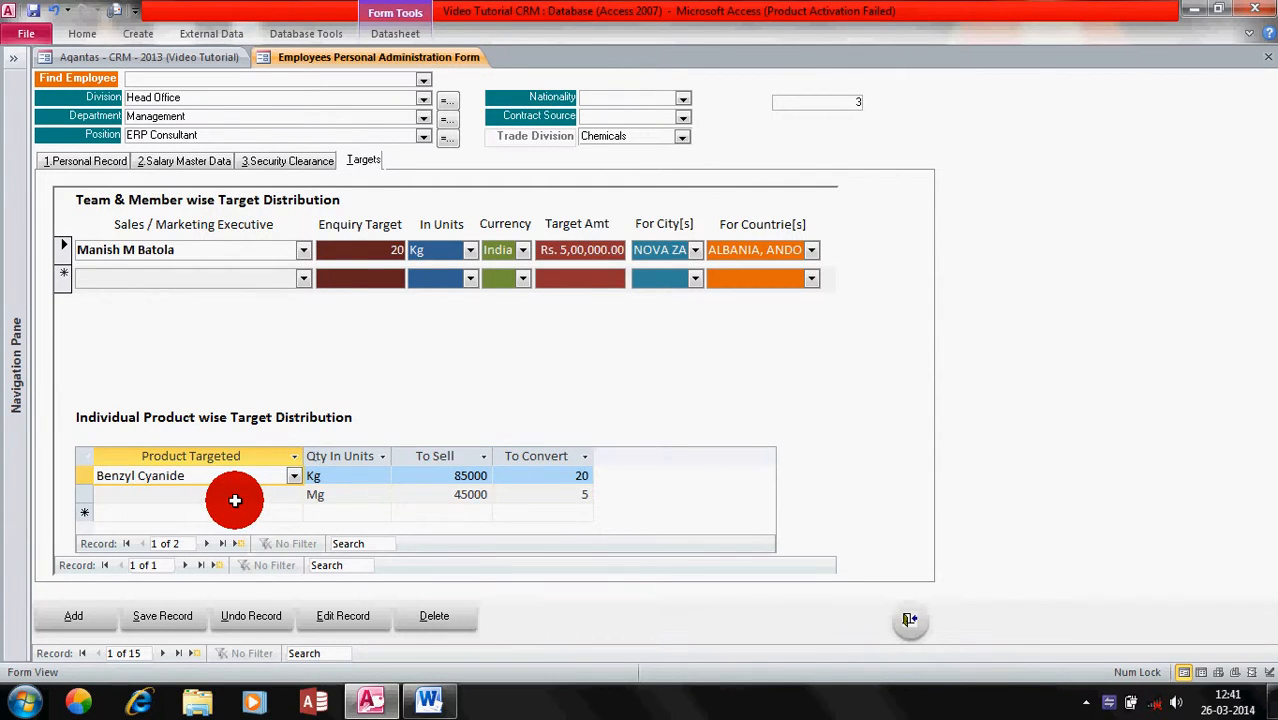
pyautogui.click(231, 482)
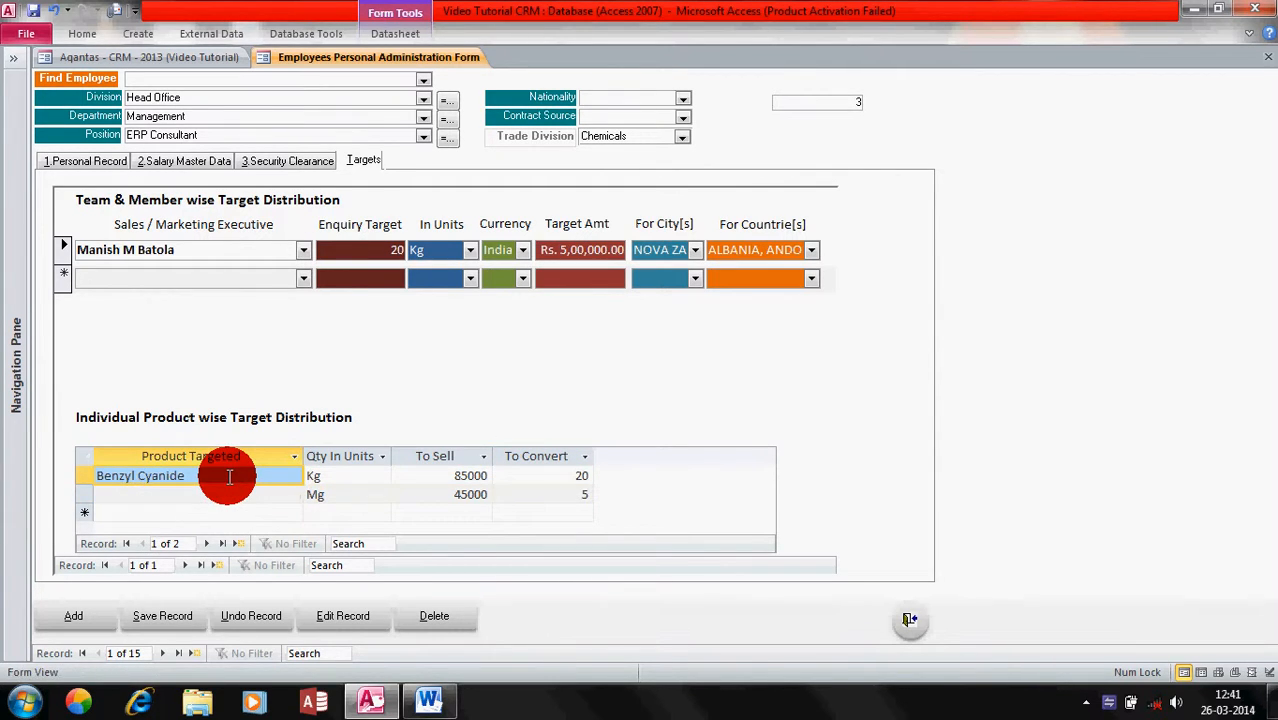
# Step: Inspect the employee's picture path and browse the Projects (D:) folders for an employee photograph, cancelling without choosing a file
pyautogui.click(86, 160)
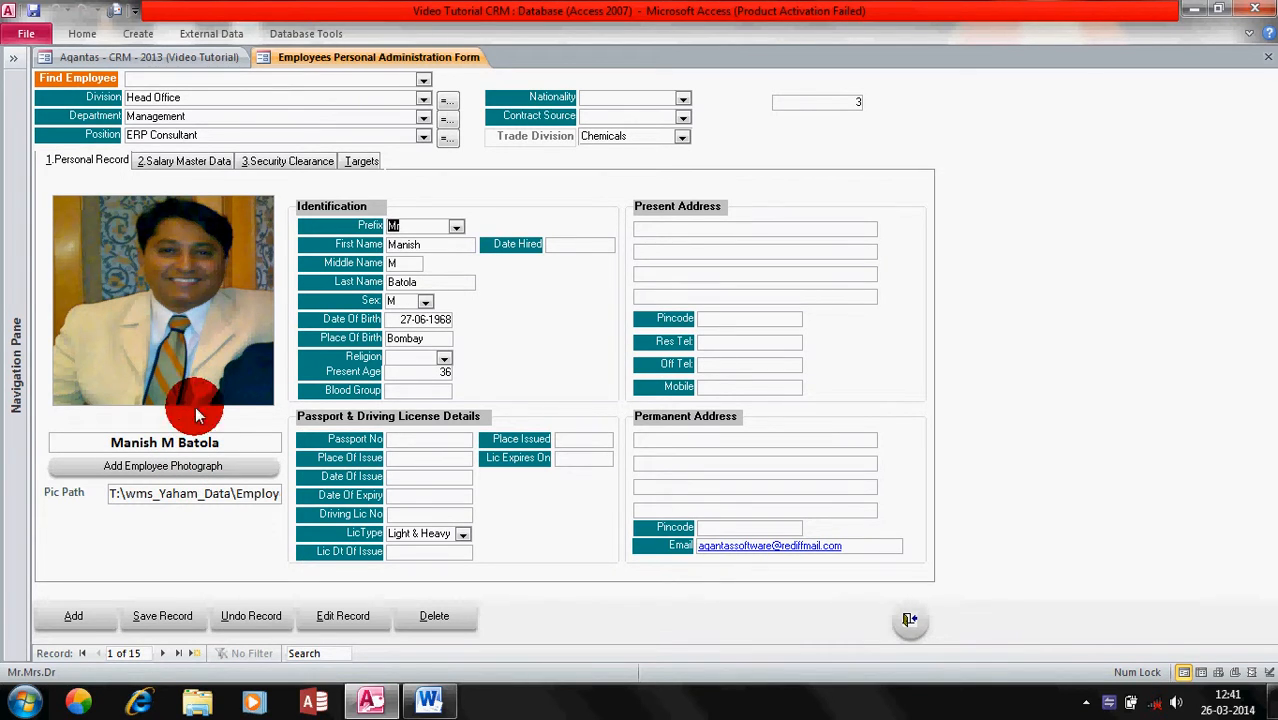
pyautogui.moveTo(110, 493); pyautogui.dragTo(343, 492)
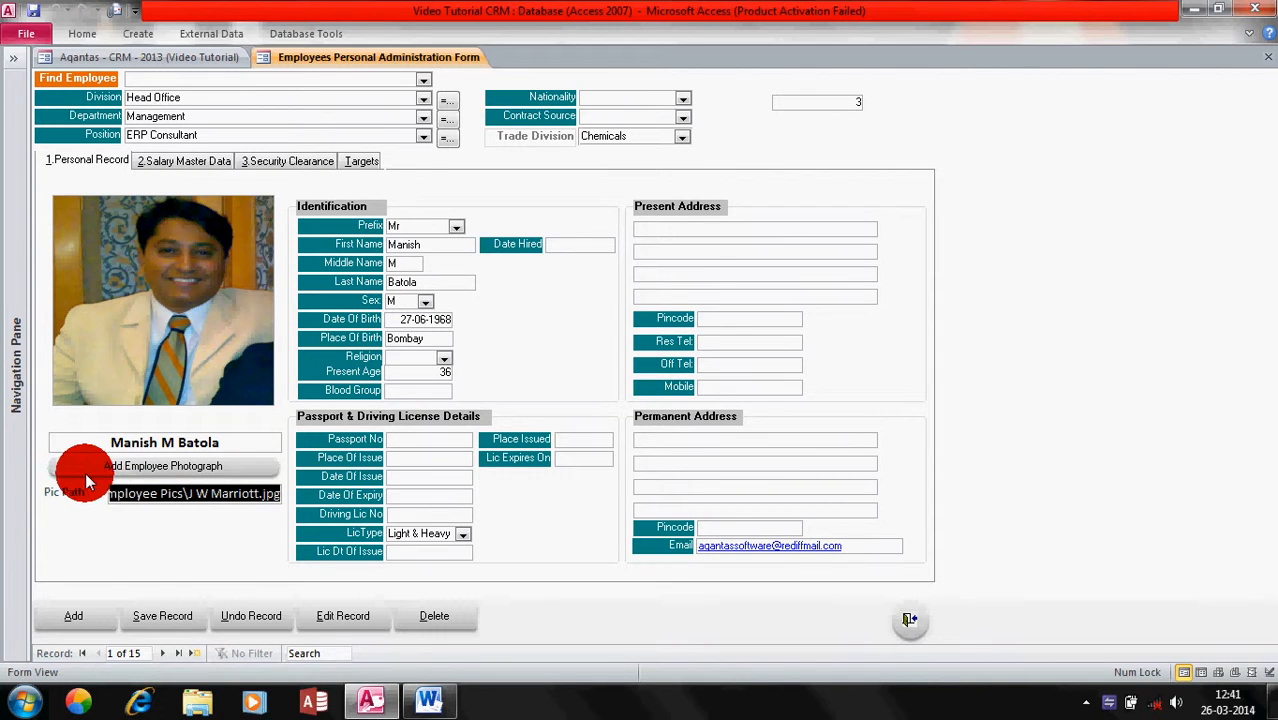
pyautogui.click(141, 467)
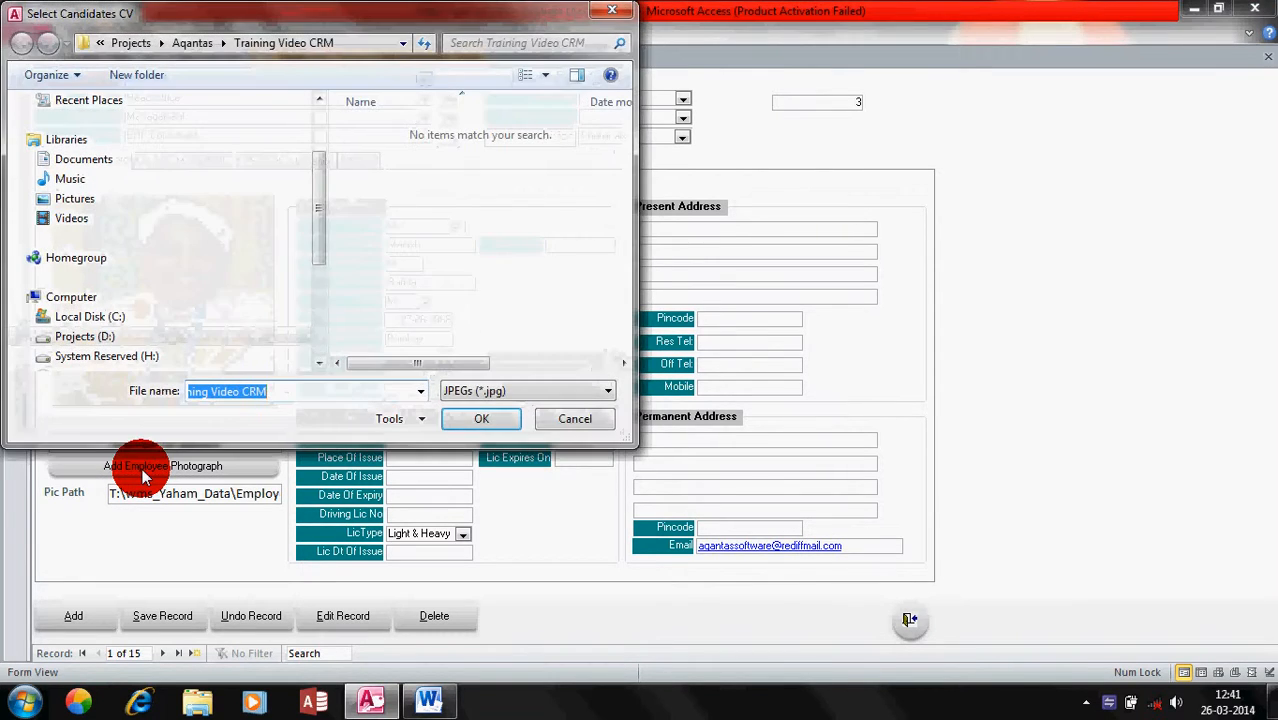
pyautogui.scroll(-1, 316, 243)
pyautogui.moveTo(316, 243)
pyautogui.mouseDown()
pyautogui.moveTo(317, 277)
pyautogui.moveTo(322, 263)
pyautogui.mouseUp()
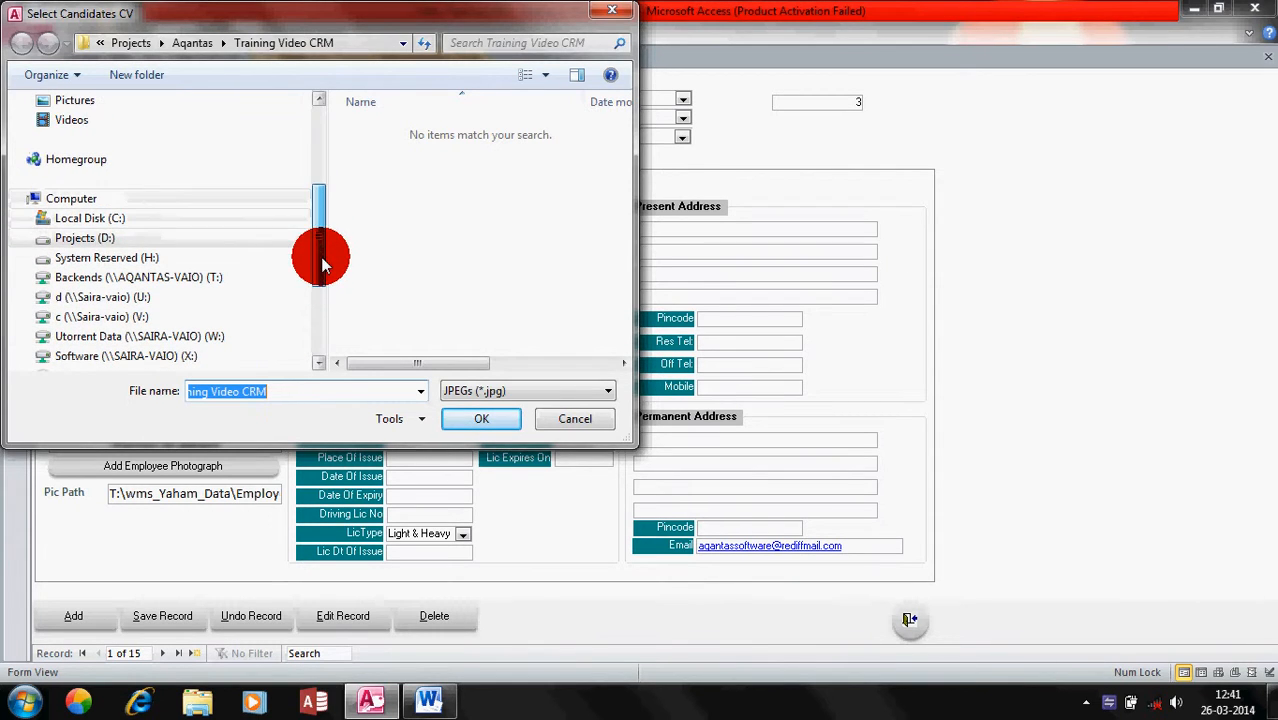
pyautogui.click(28, 238)
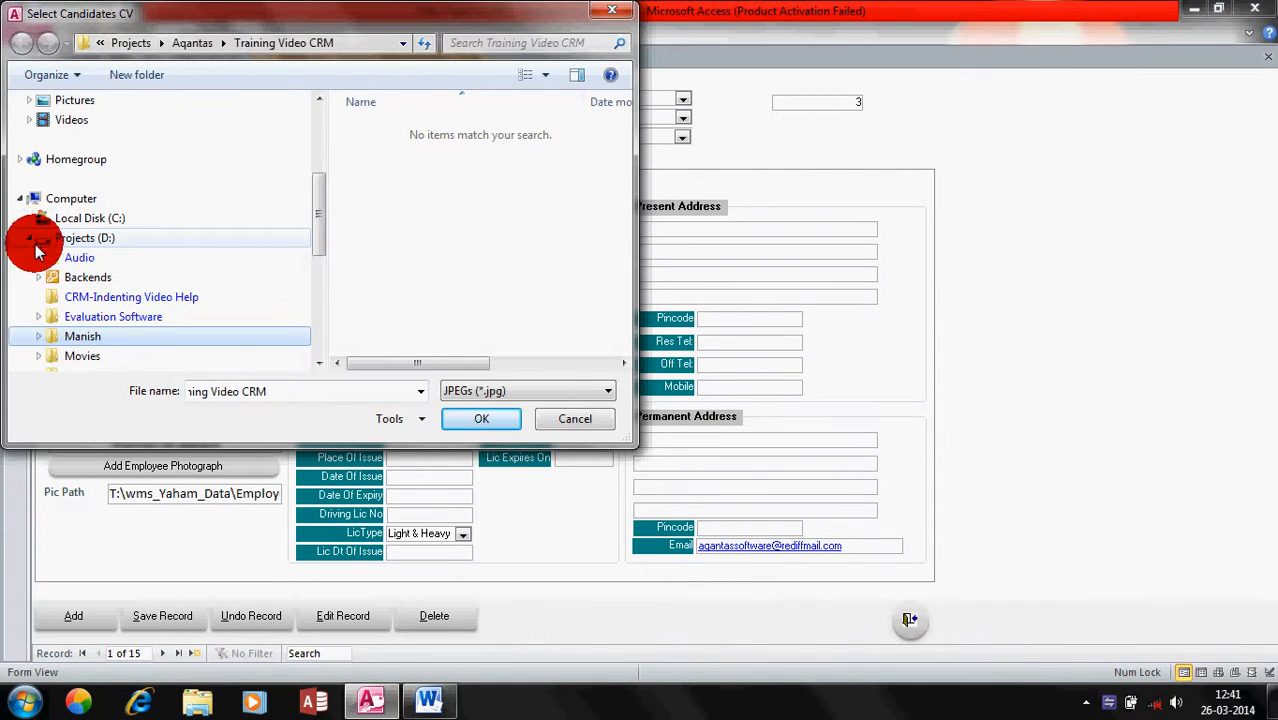
pyautogui.click(39, 338)
pyautogui.click(37, 343)
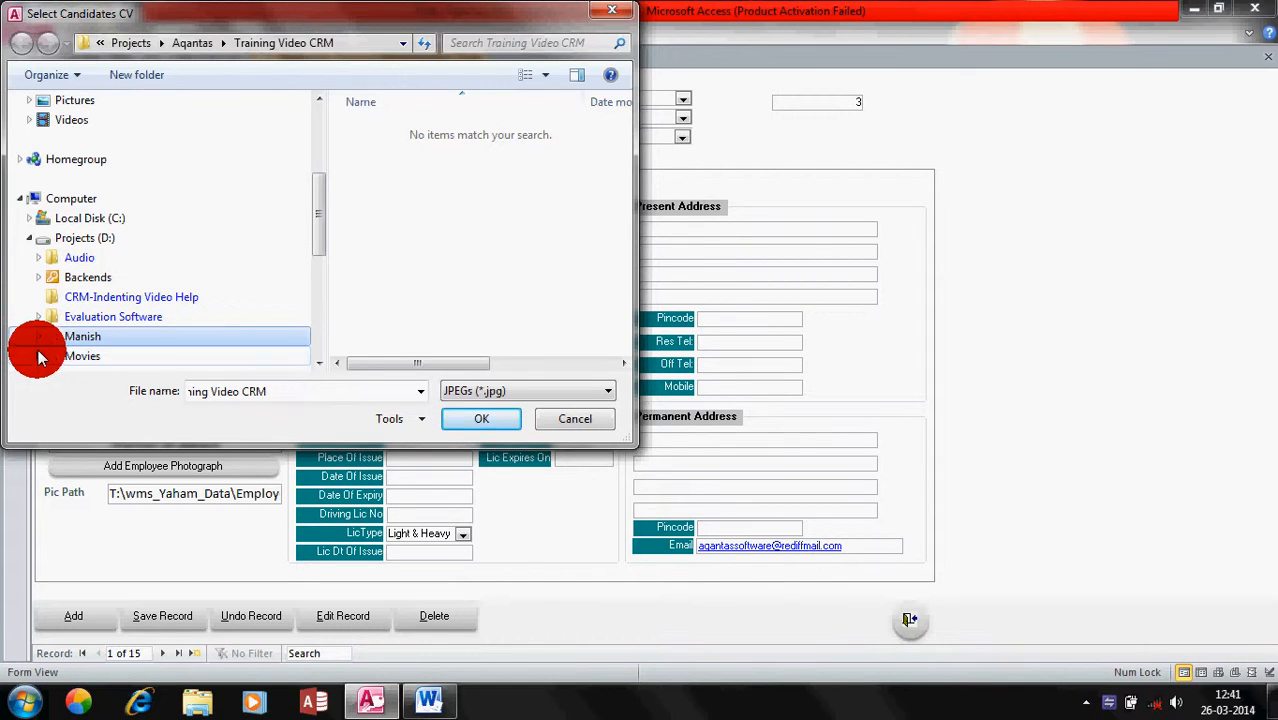
pyautogui.click(37, 343)
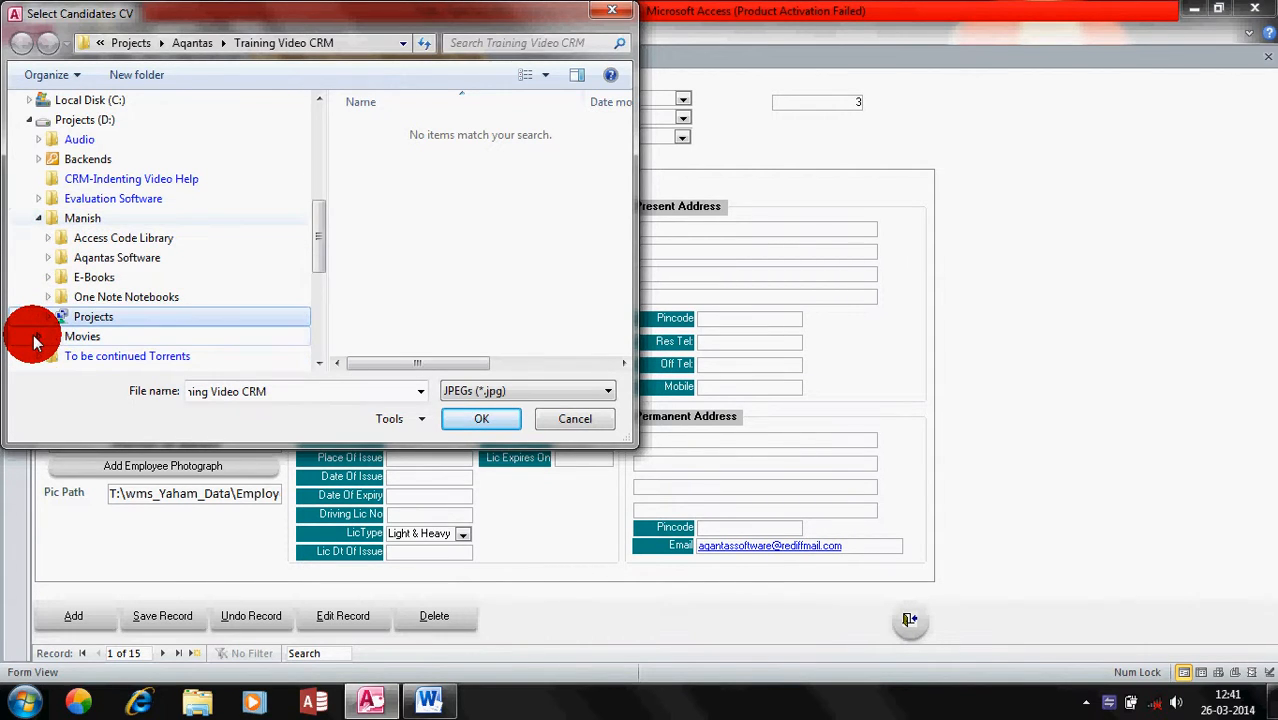
pyautogui.click(42, 277)
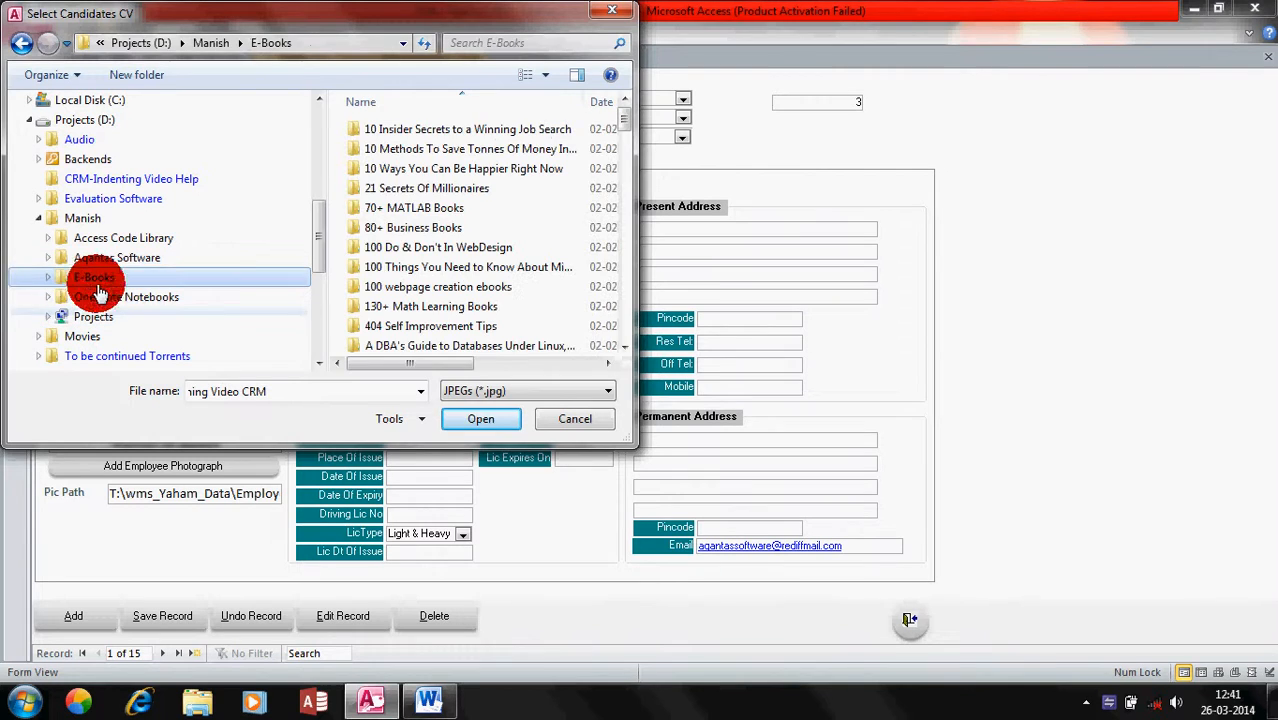
pyautogui.click(549, 418)
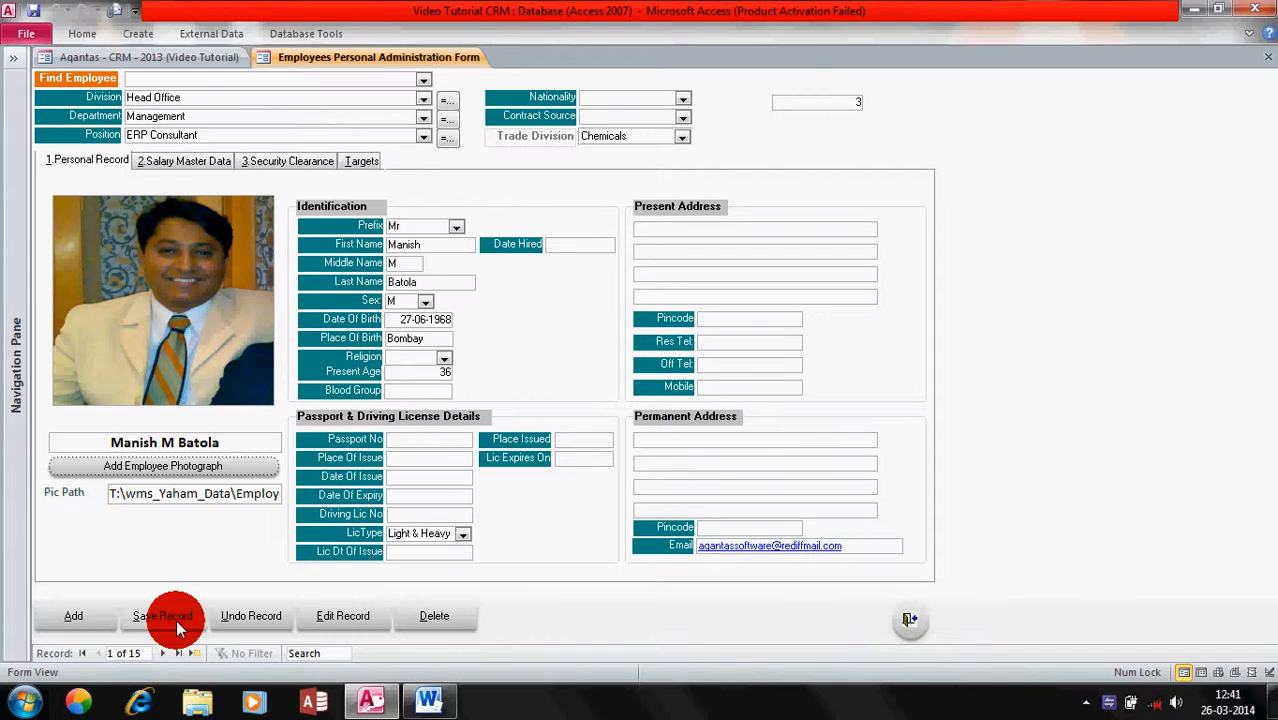
# Step: Examine the login user choices on the CRM main screen alongside the employee's Security Clearance settings
pyautogui.click(193, 58)
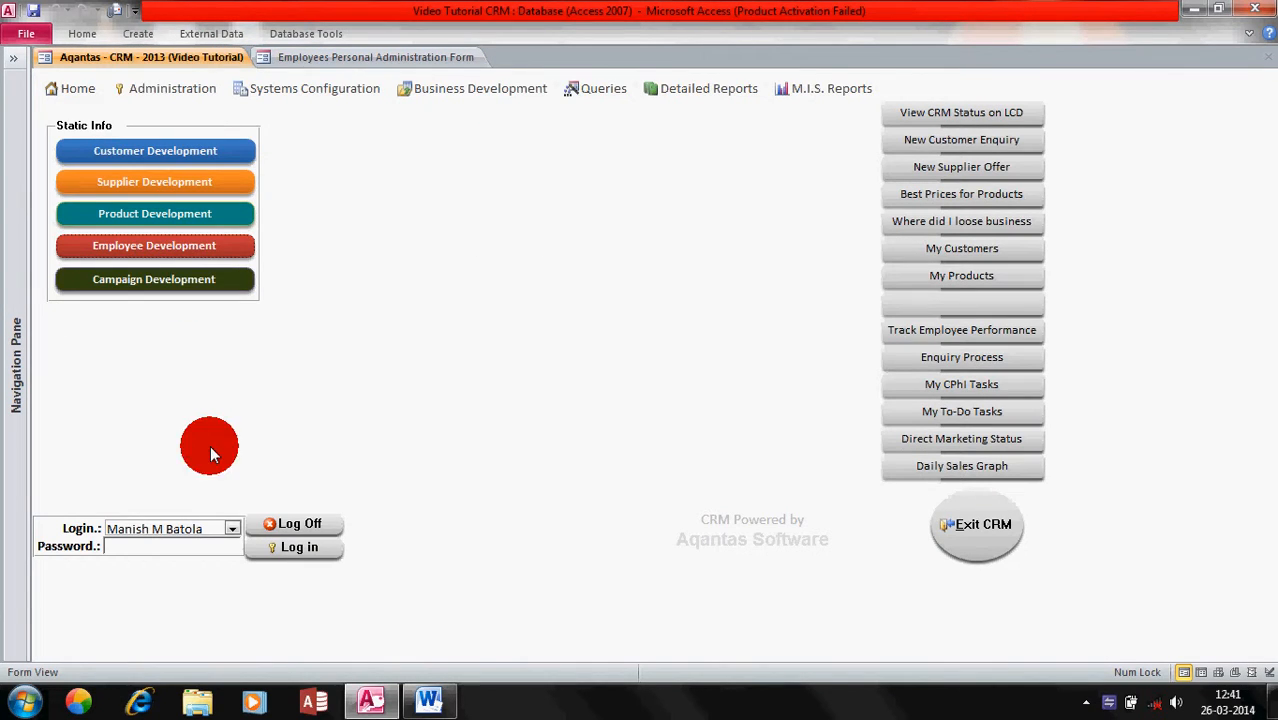
pyautogui.click(232, 528)
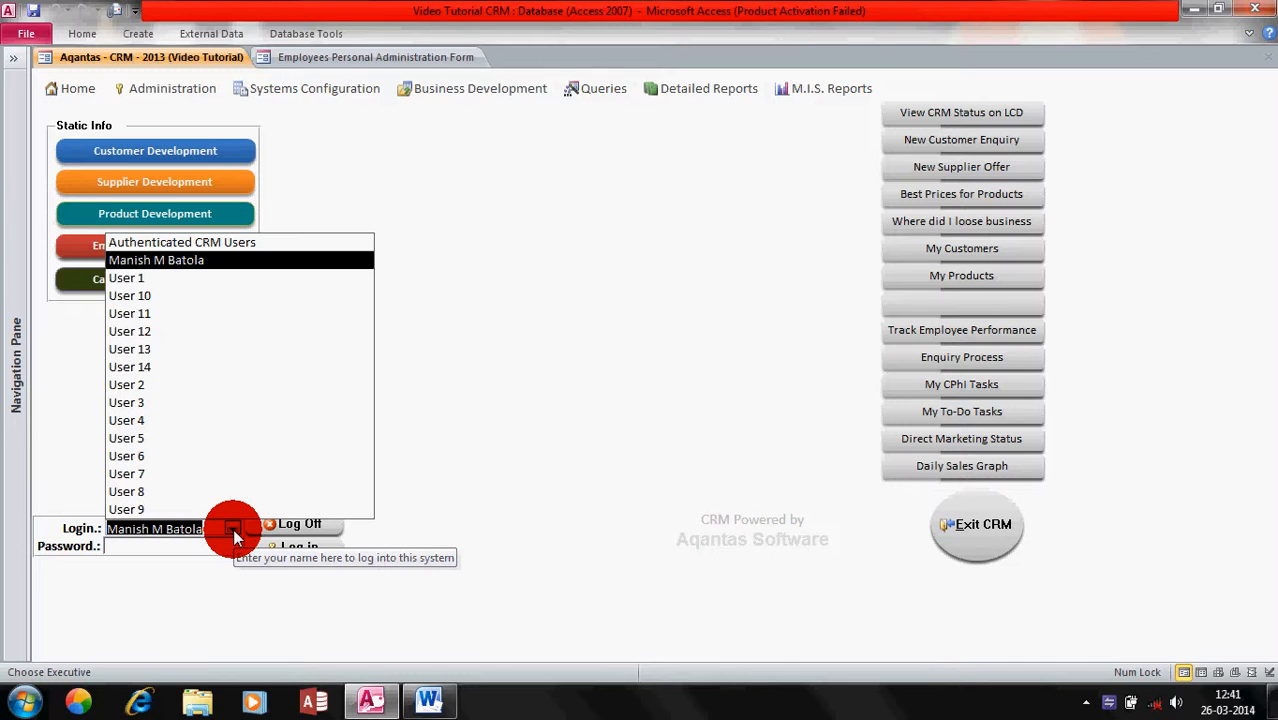
pyautogui.click(233, 528)
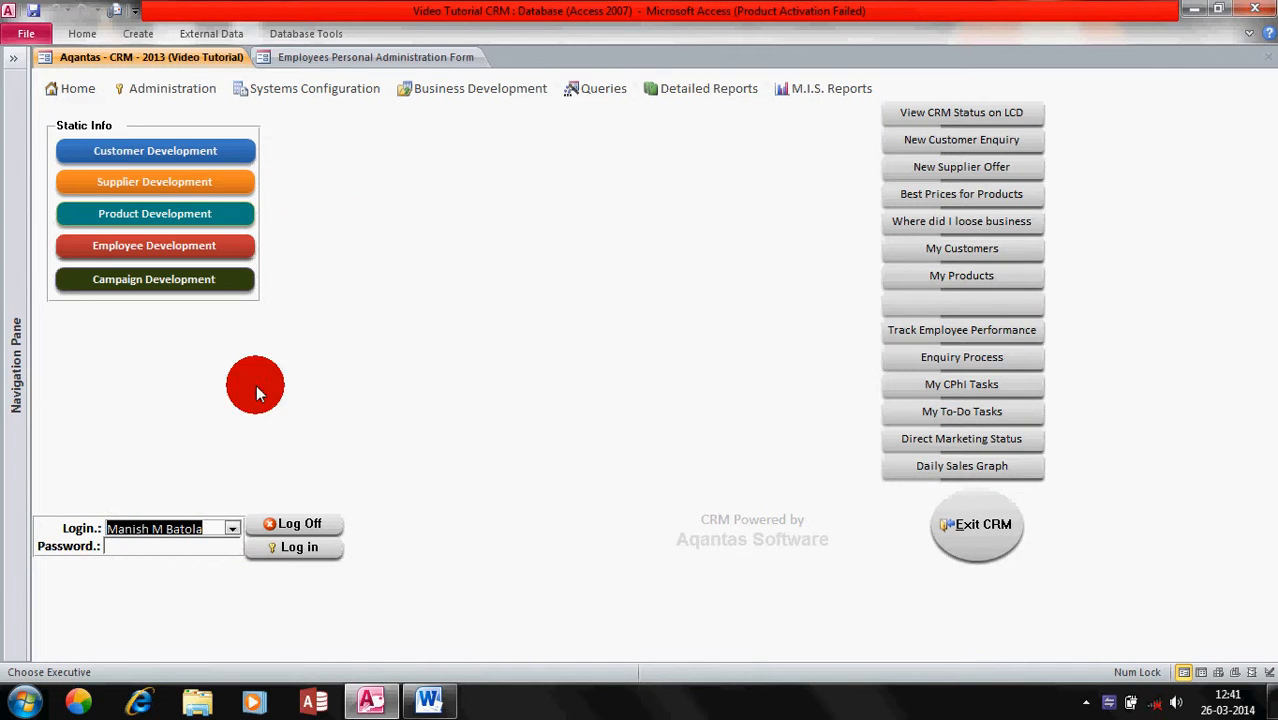
pyautogui.click(321, 63)
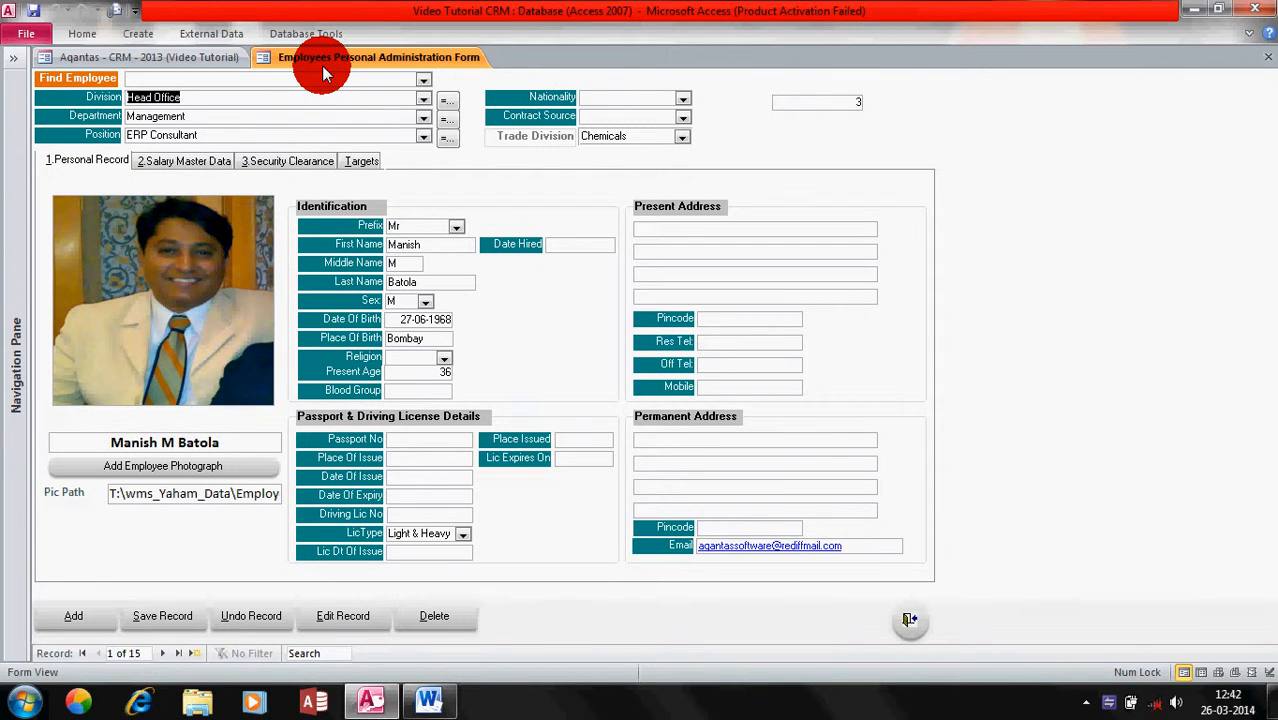
pyautogui.click(298, 162)
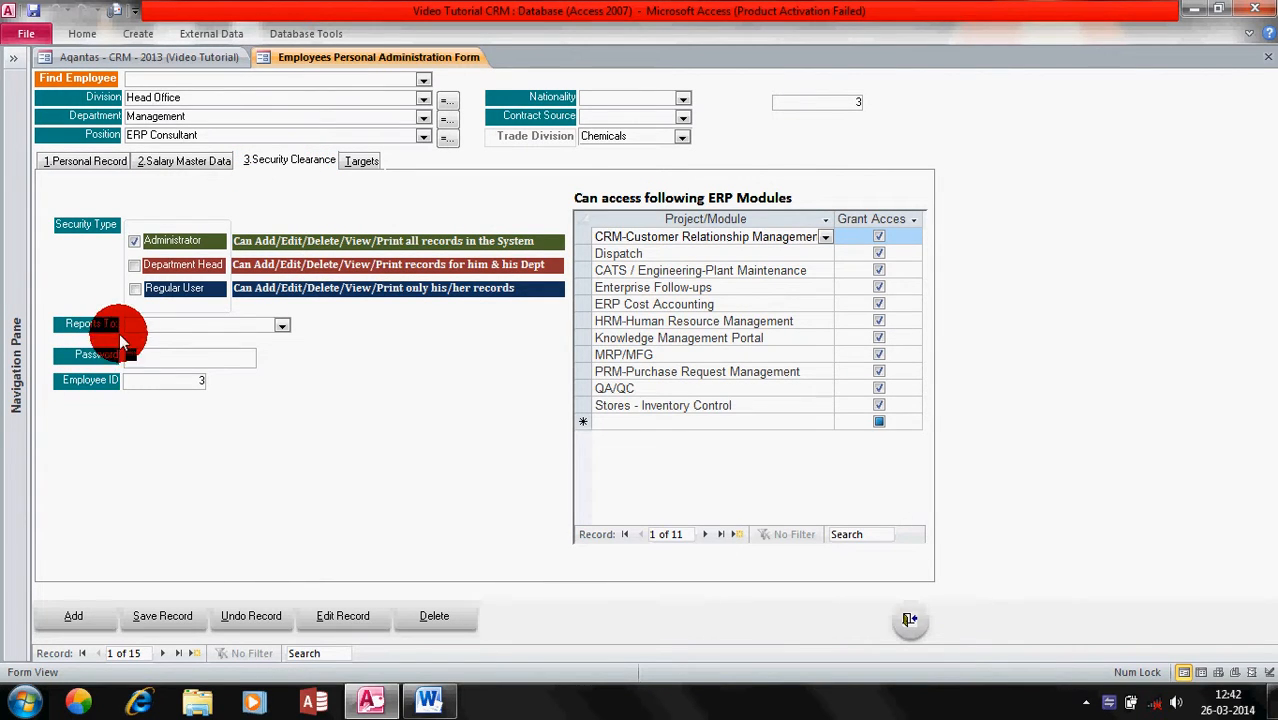
pyautogui.click(194, 58)
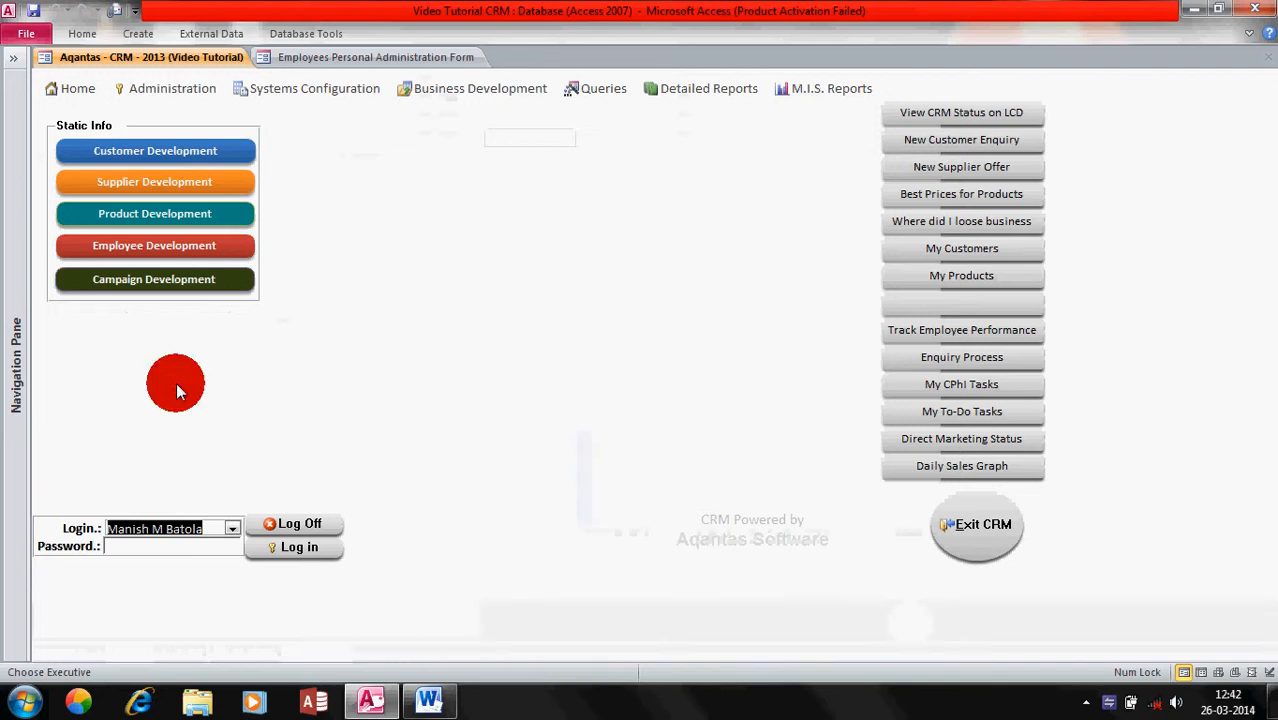
pyautogui.click(231, 529)
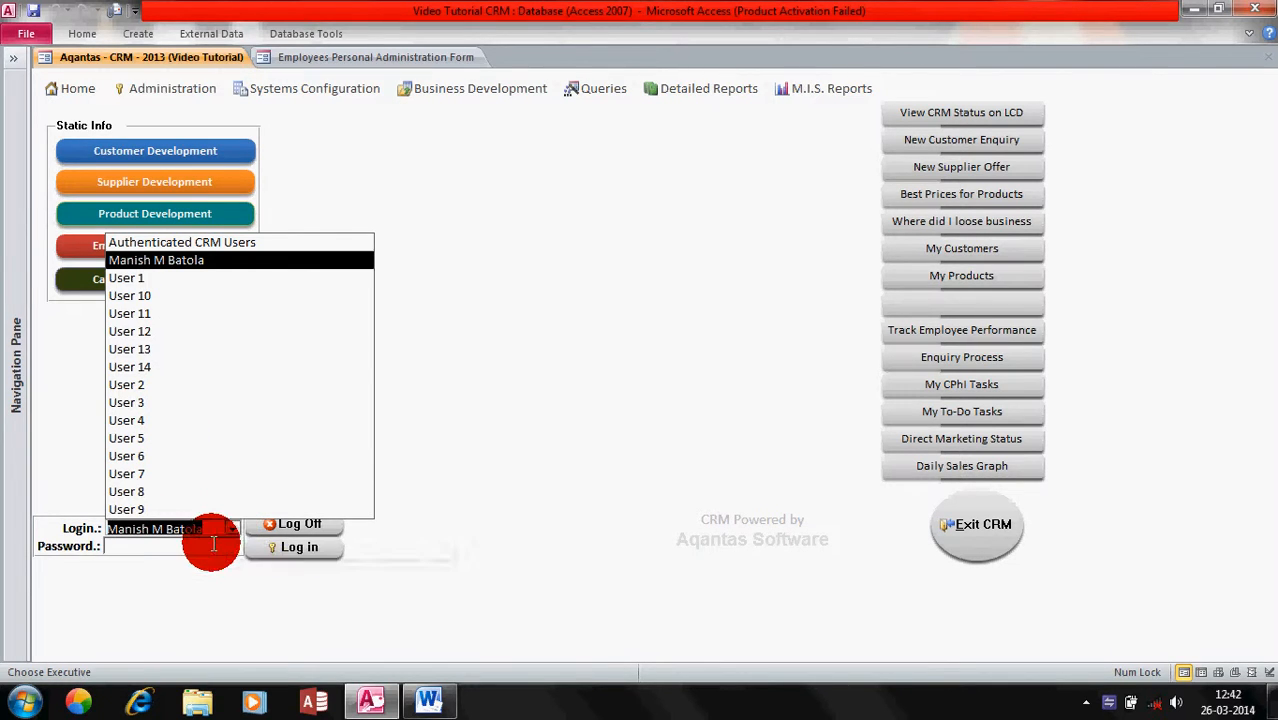
pyautogui.click(231, 528)
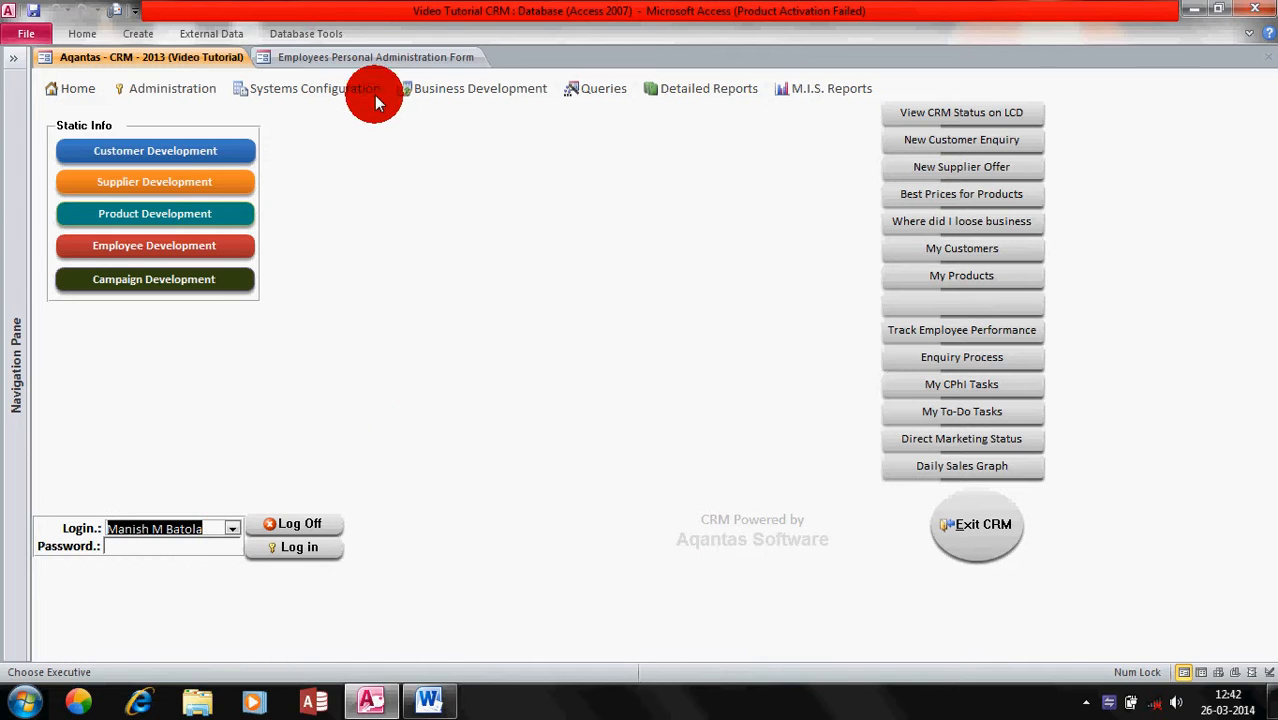
# Step: Inspect the employee's password field under Security Clearance and the Change my Password option in the CRM's administration section
pyautogui.click(365, 57)
pyautogui.click(166, 351)
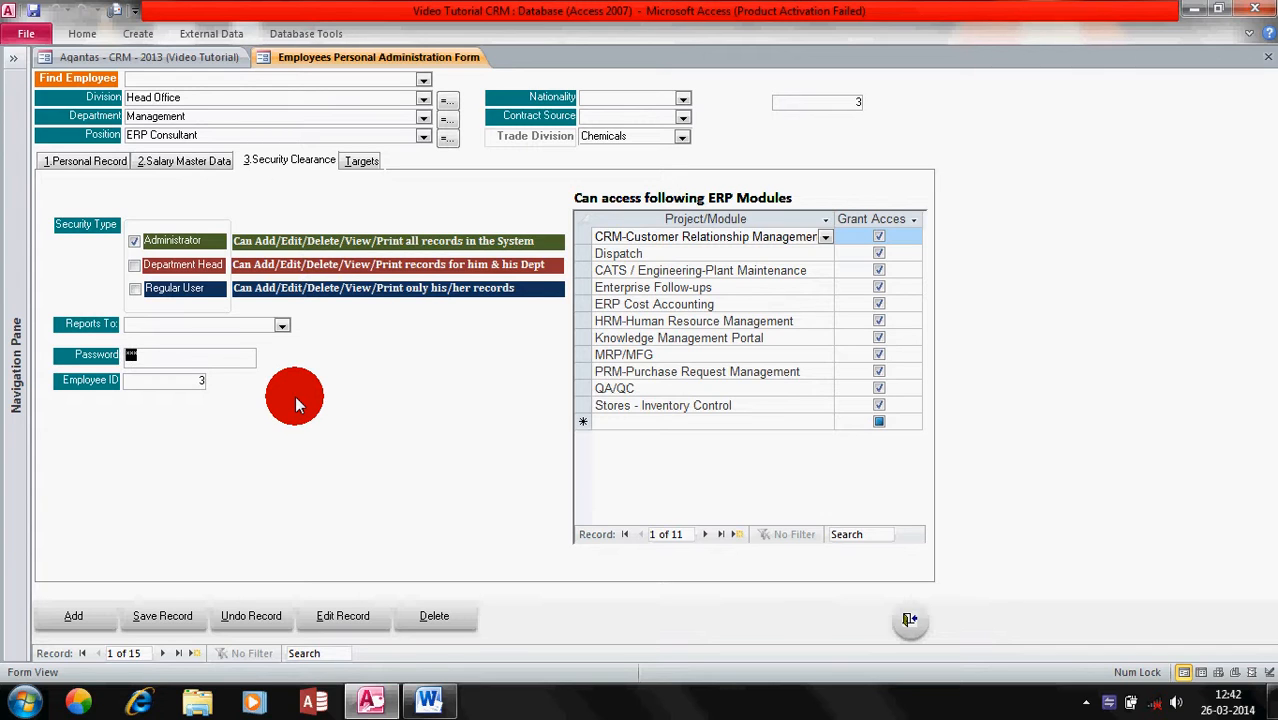
pyautogui.click(192, 62)
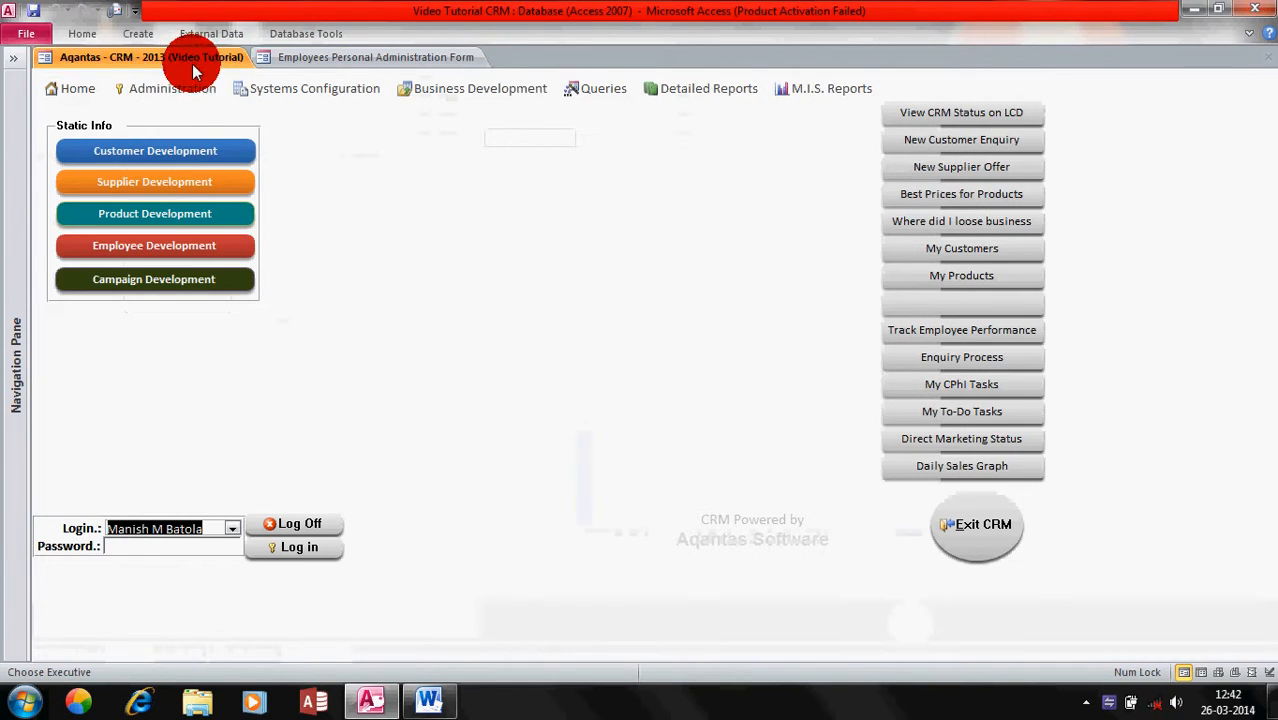
pyautogui.click(180, 88)
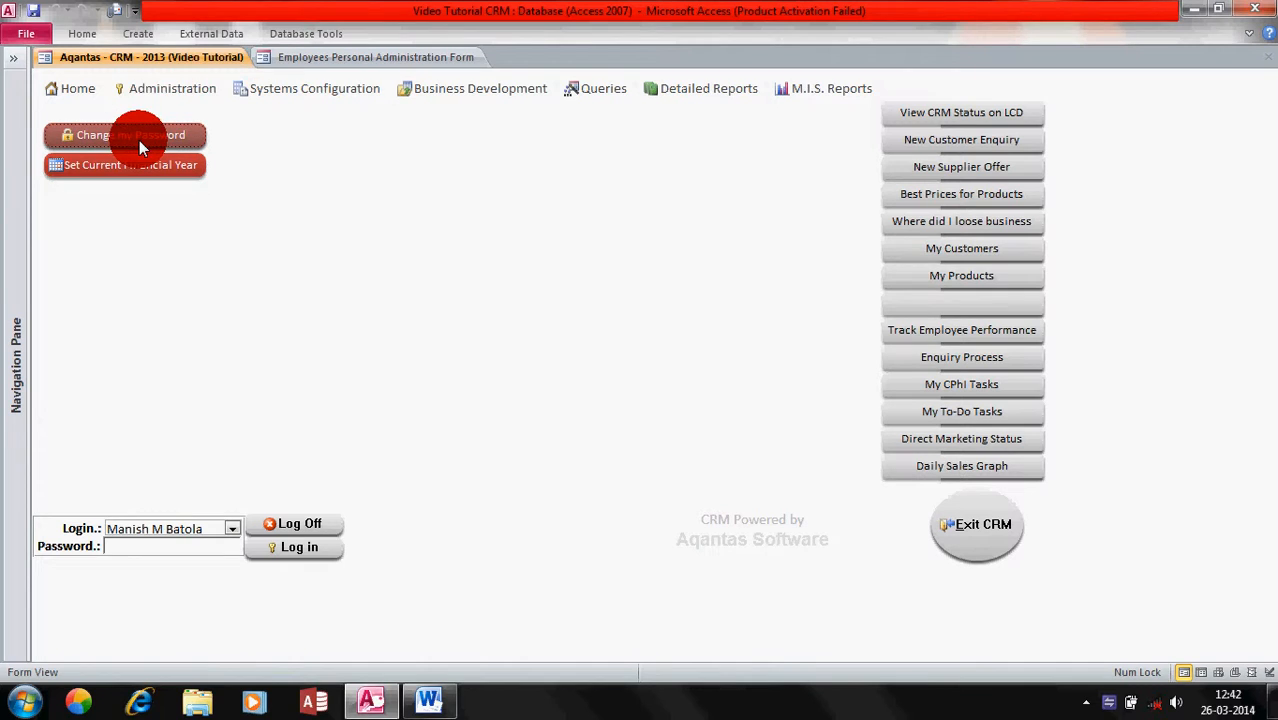
# Step: Review the employee's security clearance, targets and personal record, and close the employee administration form
pyautogui.click(328, 64)
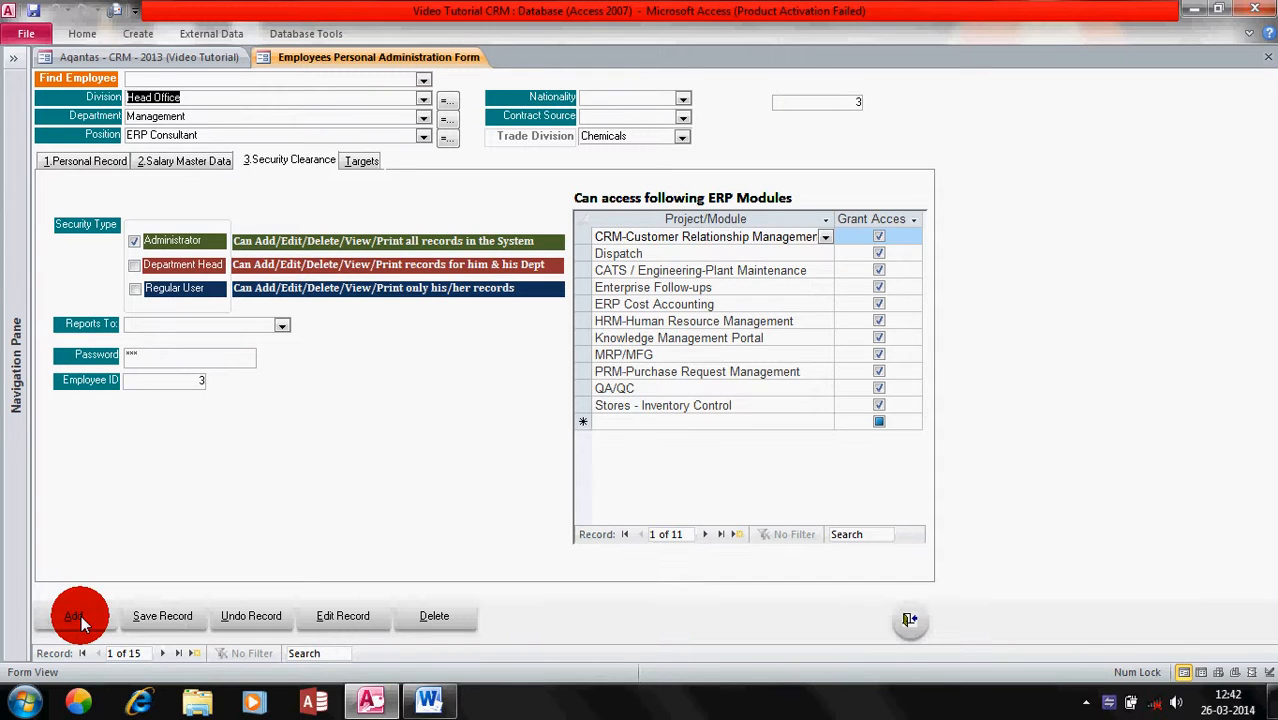
pyautogui.click(118, 158)
pyautogui.click(190, 615)
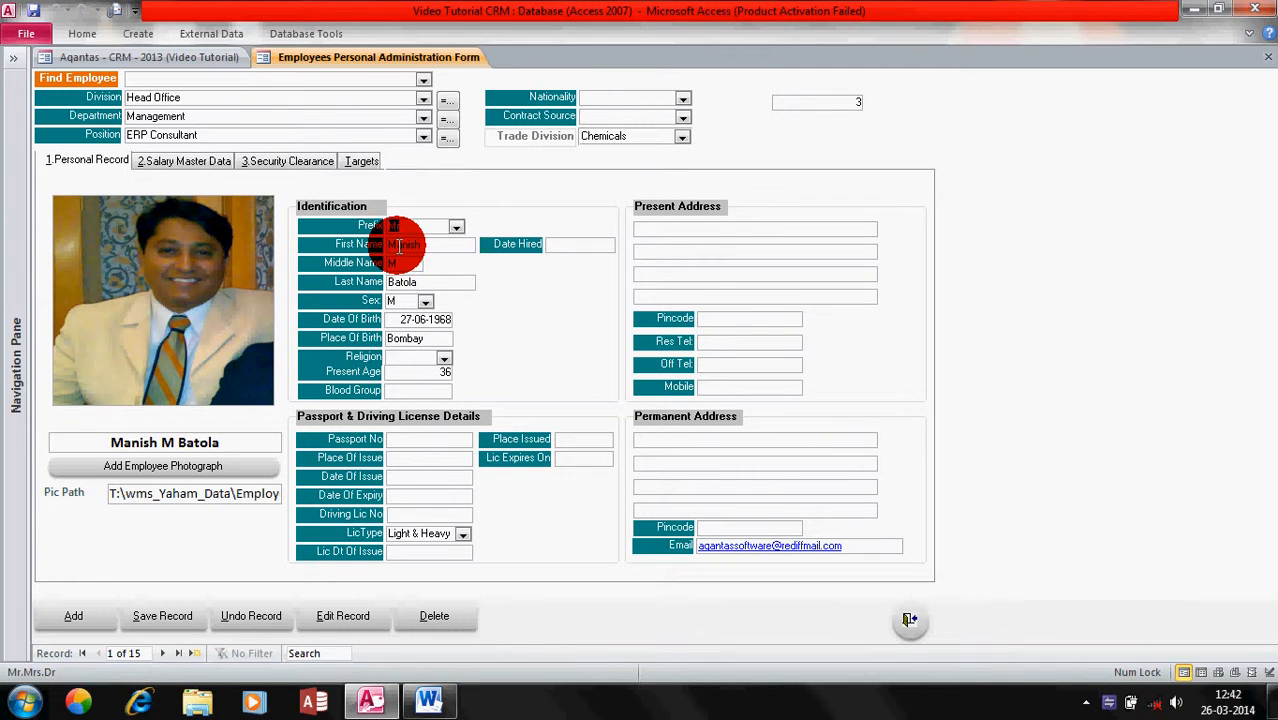
pyautogui.click(357, 159)
pyautogui.click(80, 161)
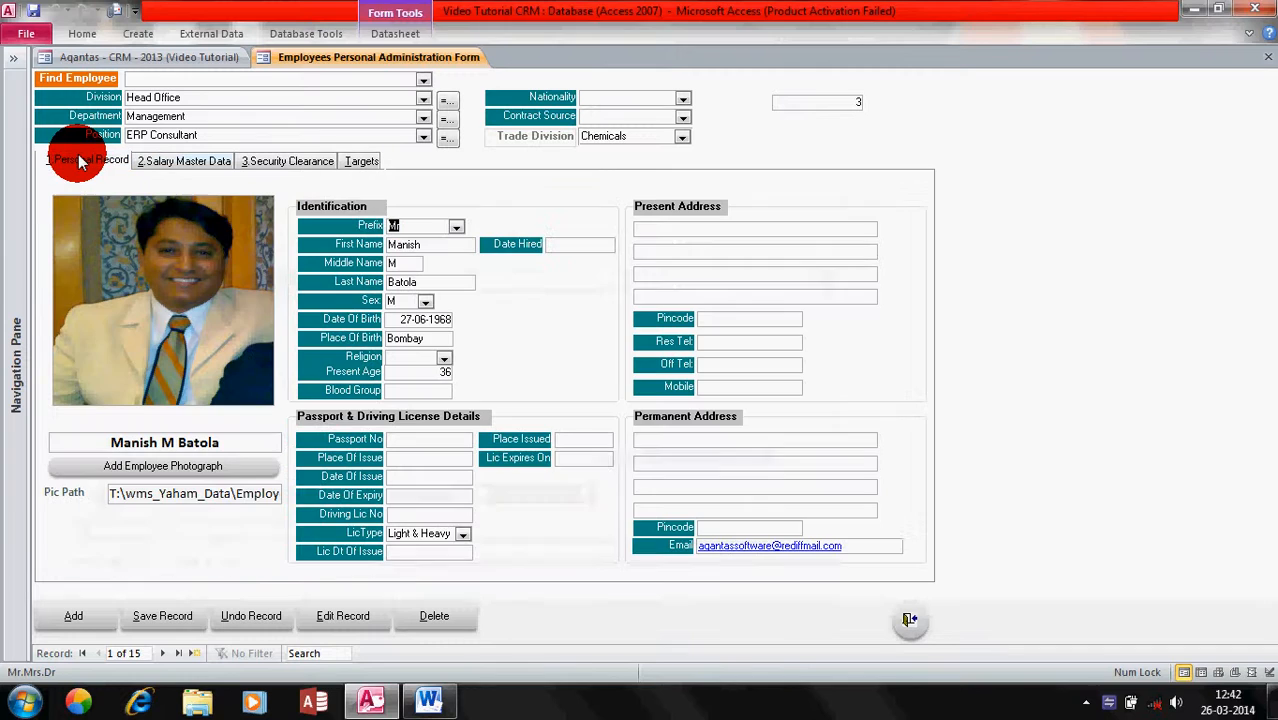
pyautogui.click(908, 621)
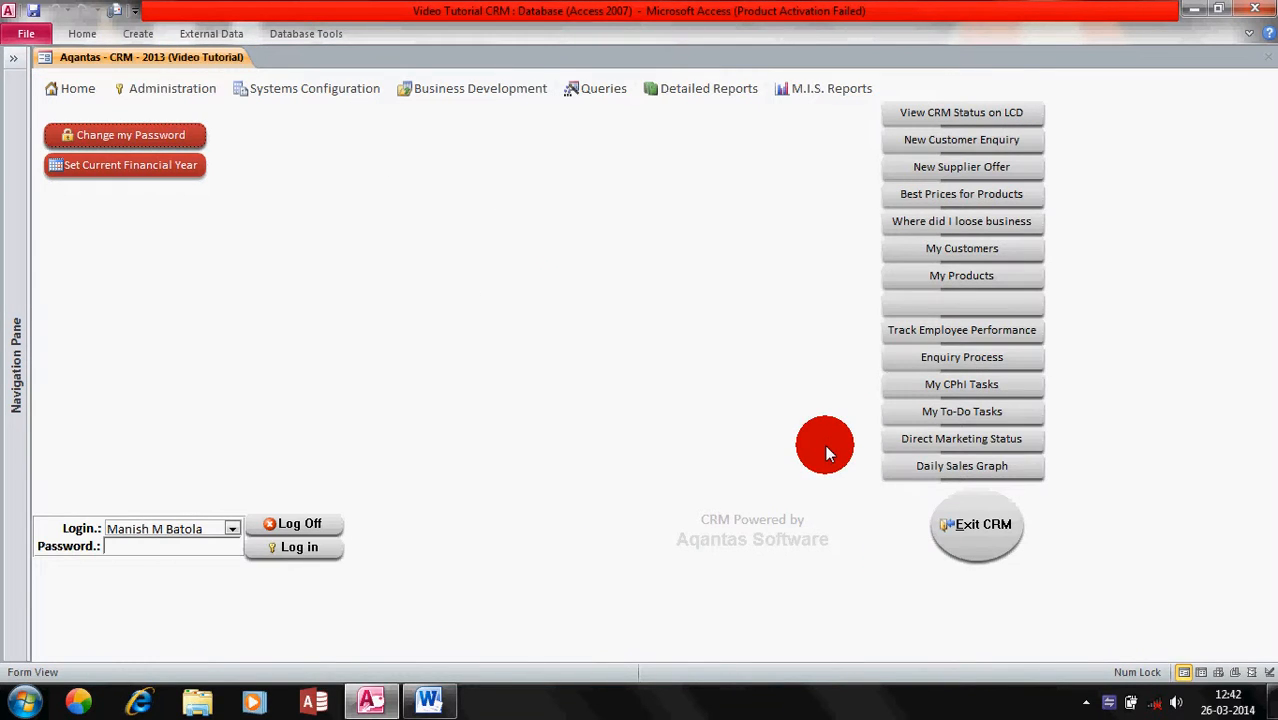